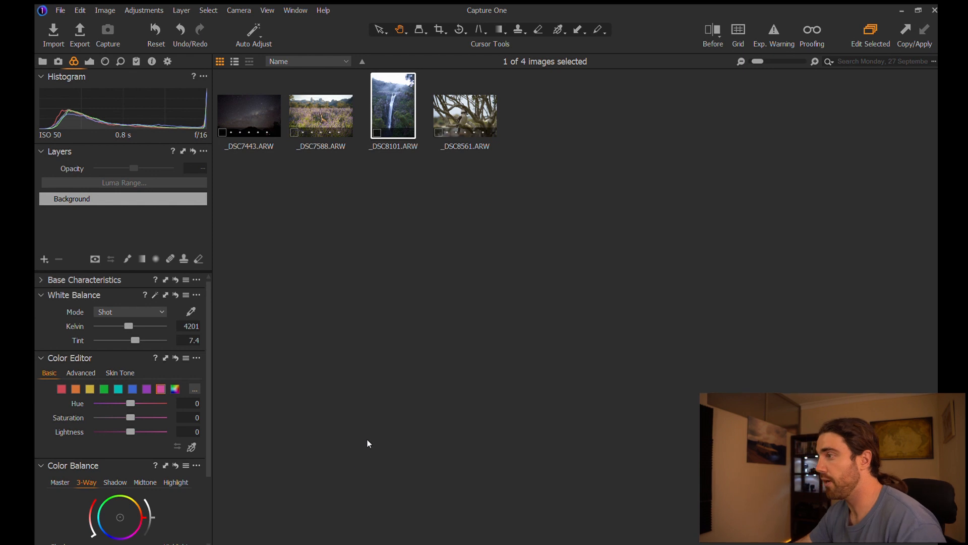
Open the waterfall photo _DSC8101.ARW in the viewer and set its white balance to 5000 Kelvin
double_click(395, 98)
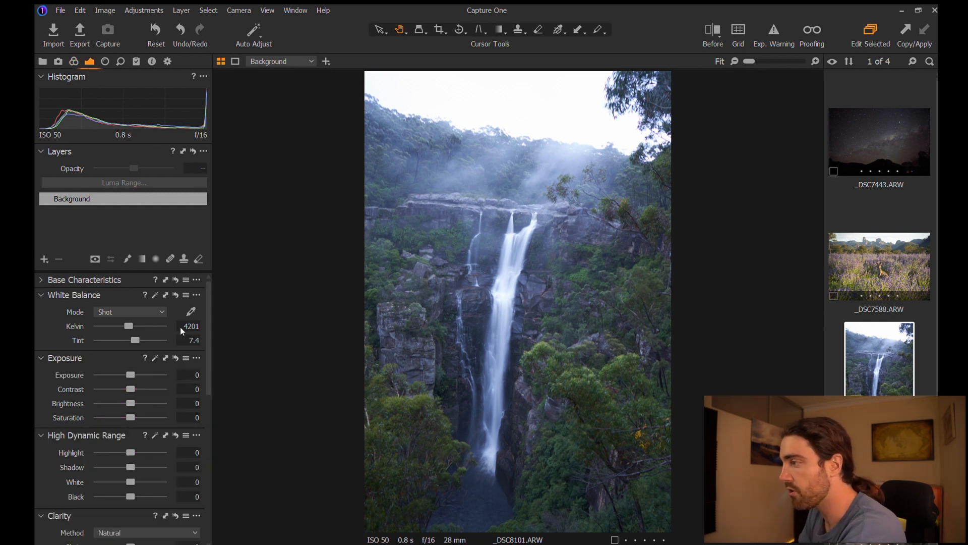
click(184, 326)
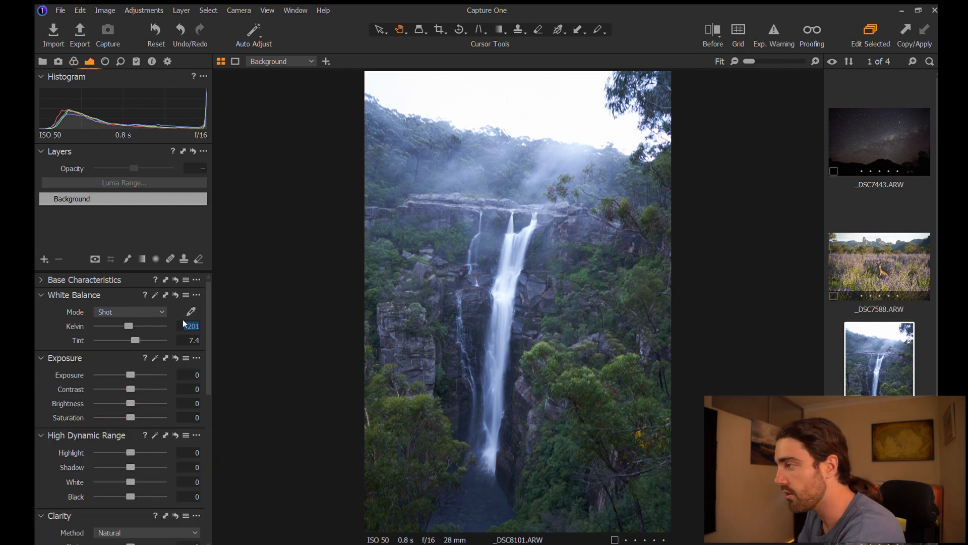
text(5000)
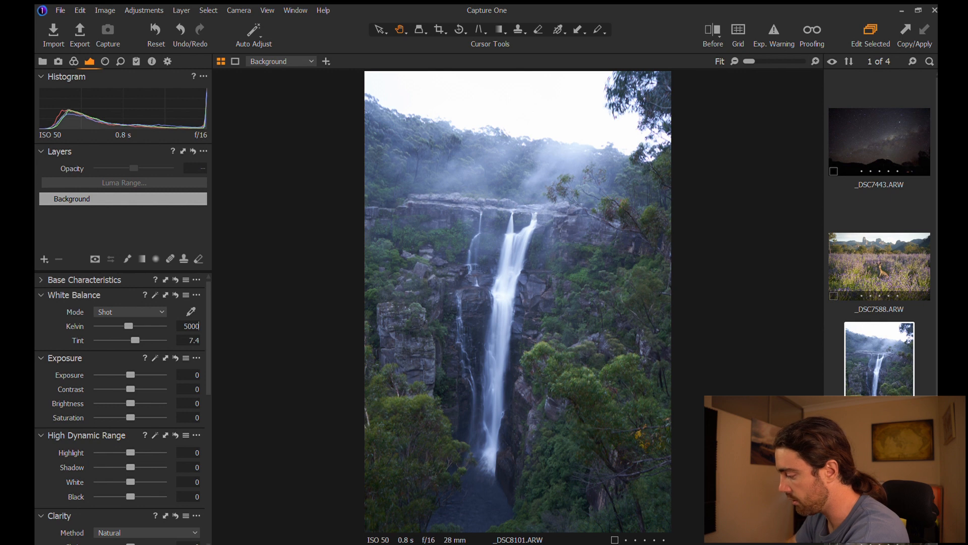
key(Return)
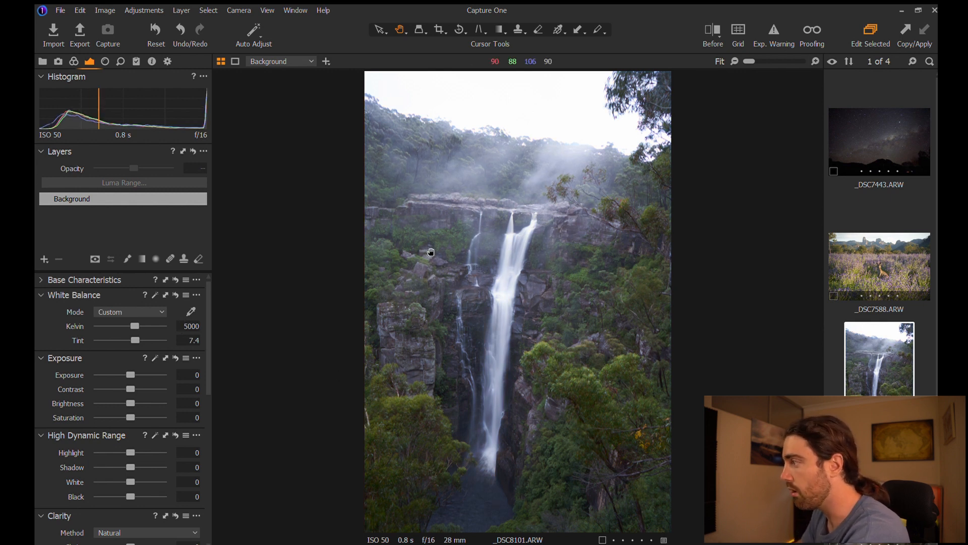
Straighten the waterfall photo so that the clifftop edge is level, and show the resulting crop
key(r)
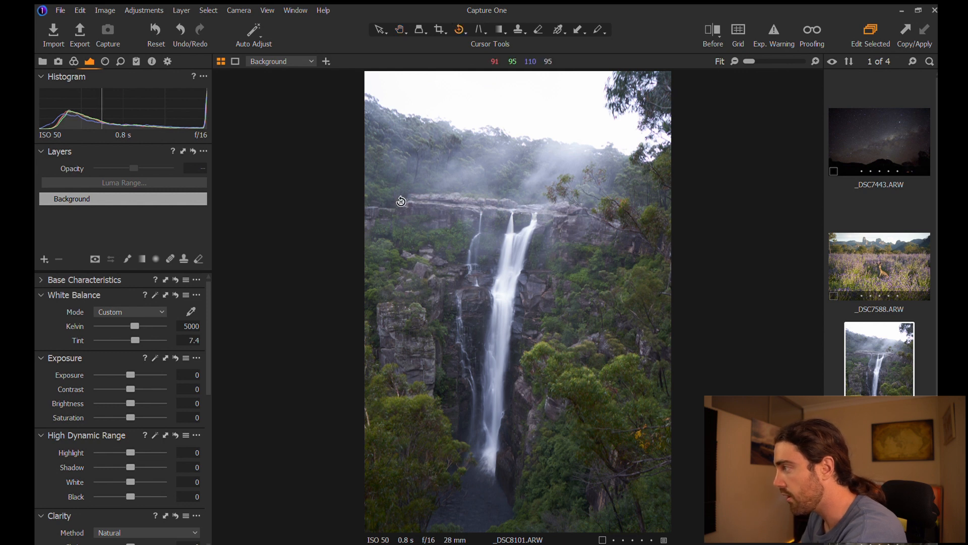
drag(401, 201, 656, 222)
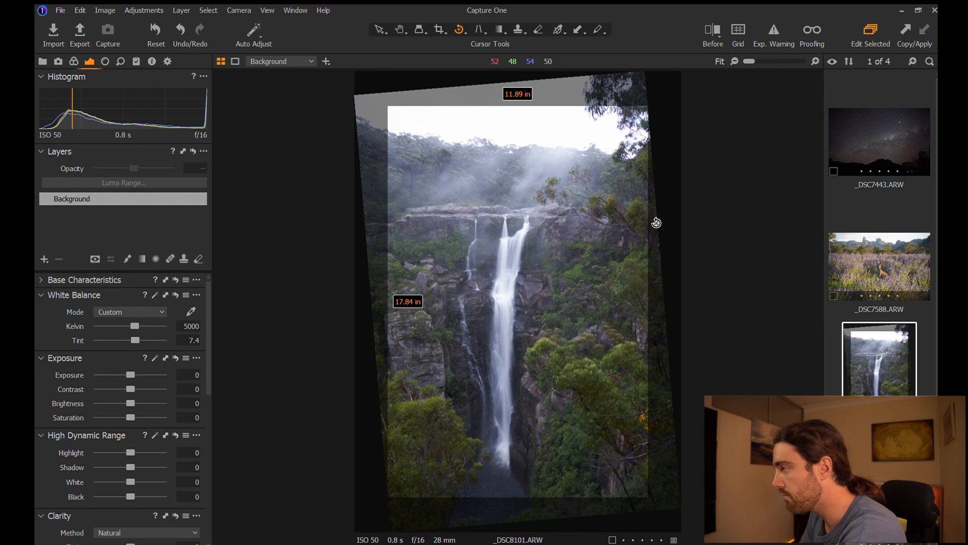
key(h)
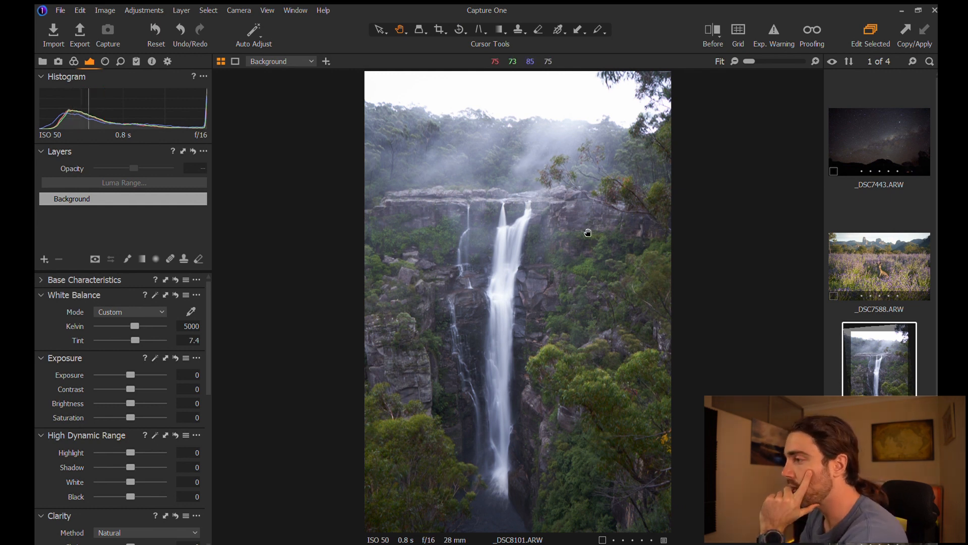
Set the photo's contrast to 10
scroll(104, 371, down, 1)
scroll(108, 368, up, 1)
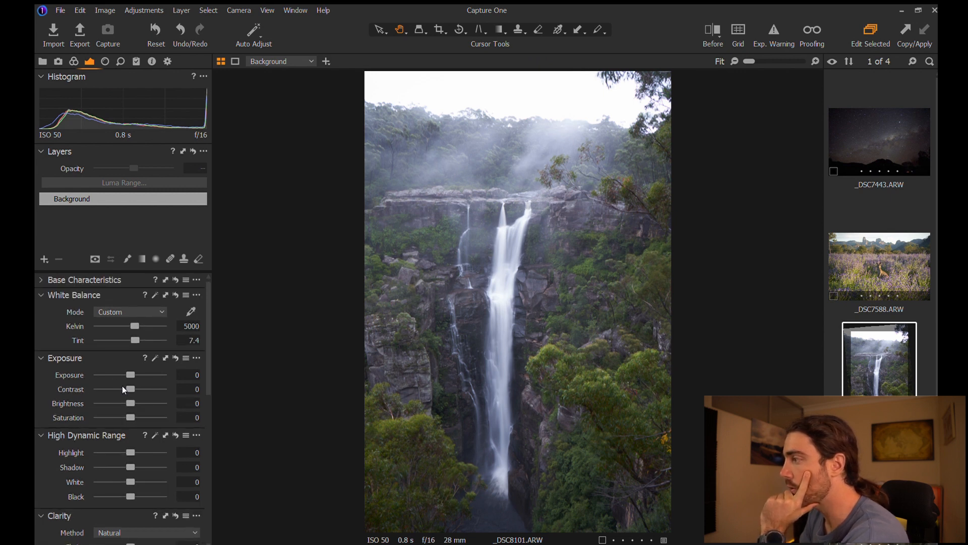
drag(124, 387, 133, 388)
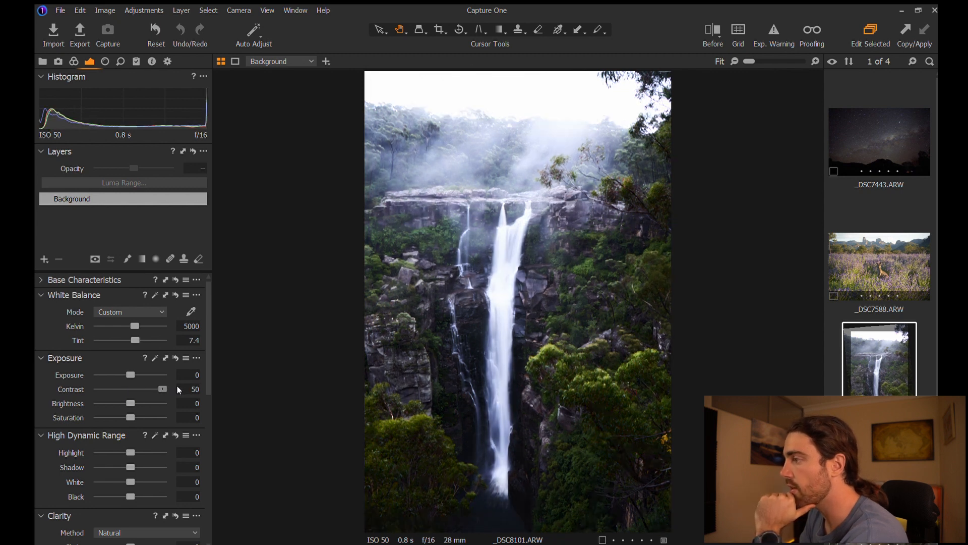
drag(132, 389, 131, 387)
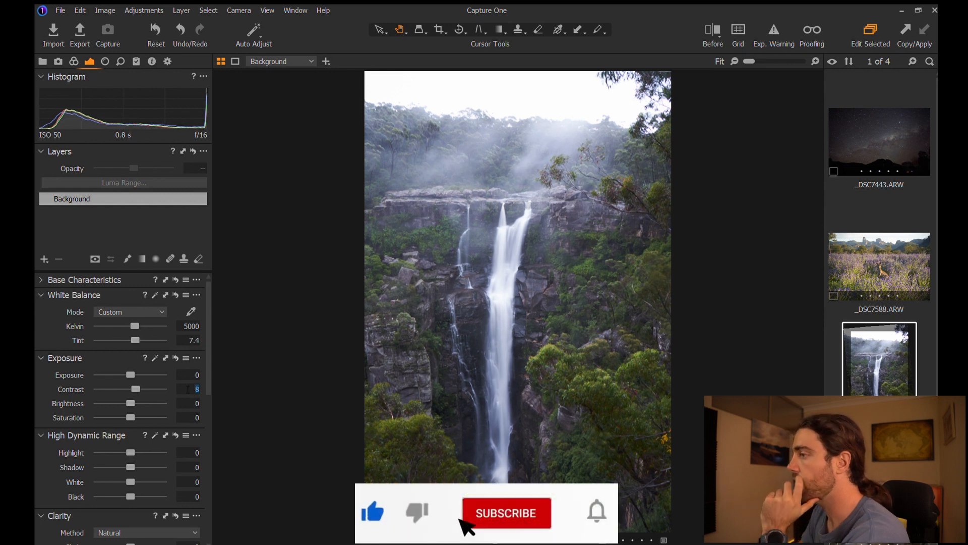
scroll(188, 389, up, 2)
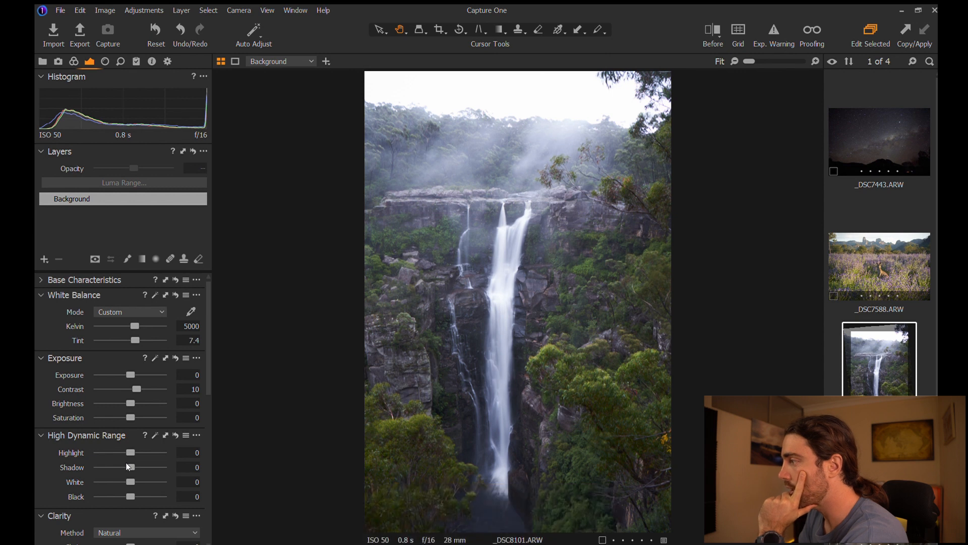
Set the High Dynamic Range values to Shadow 23, Highlight -74 and Black 12
drag(129, 466, 135, 469)
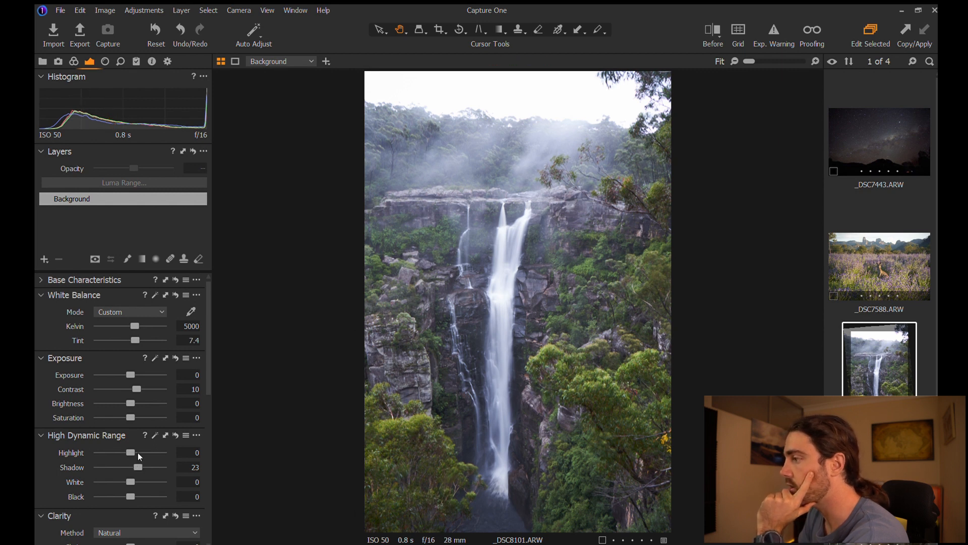
drag(126, 447, 103, 448)
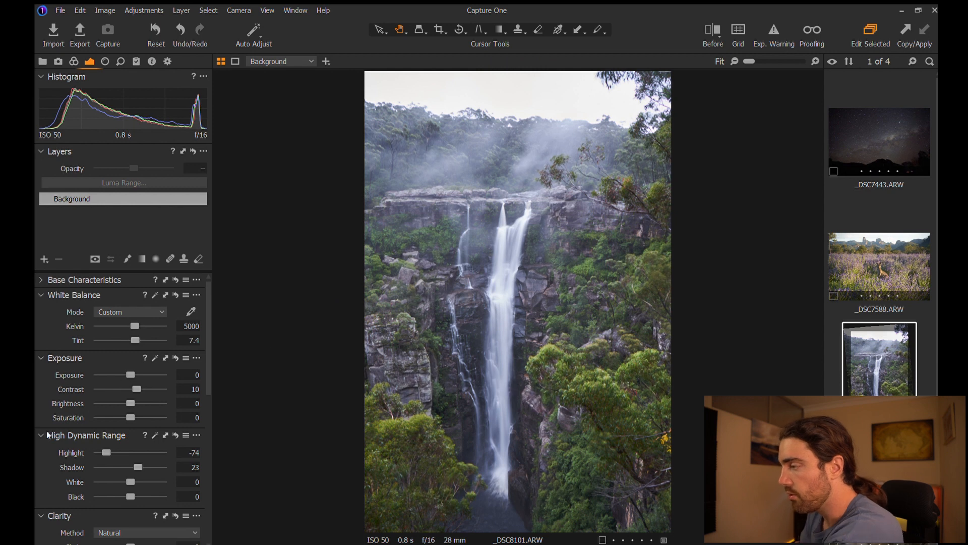
scroll(46, 431, down, 1)
scroll(47, 434, down, 1)
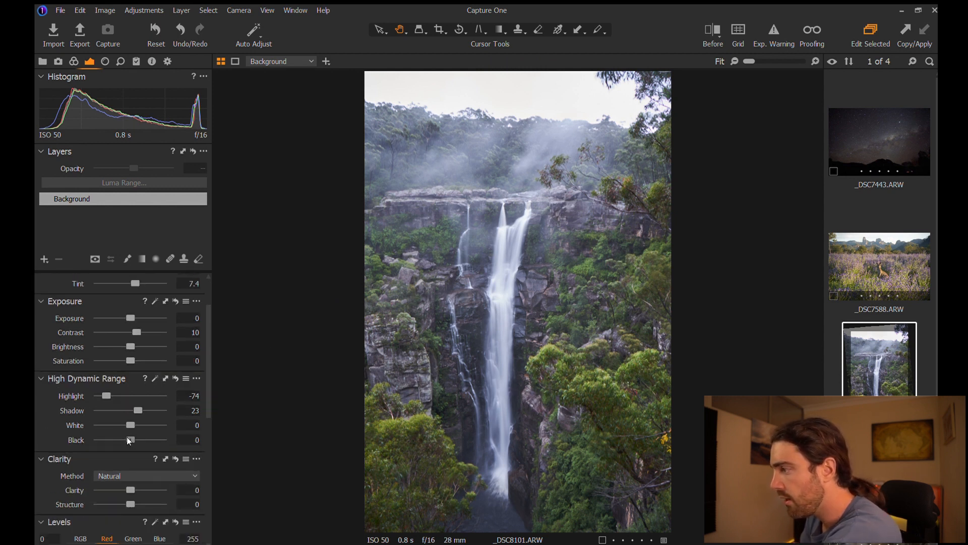
drag(129, 441, 132, 441)
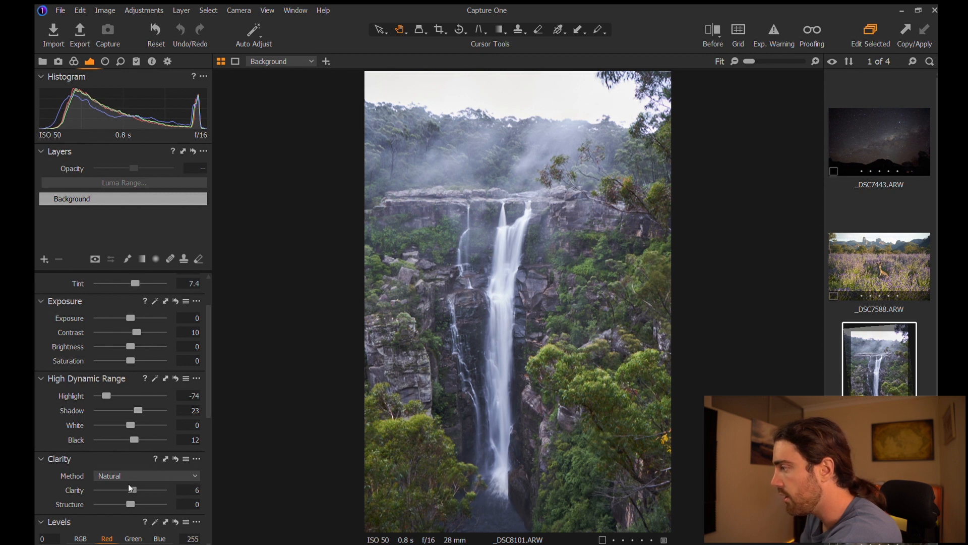
Set Clarity and Structure to 10 with the Natural method, and compare the edit with the original in a split view
drag(130, 485, 133, 500)
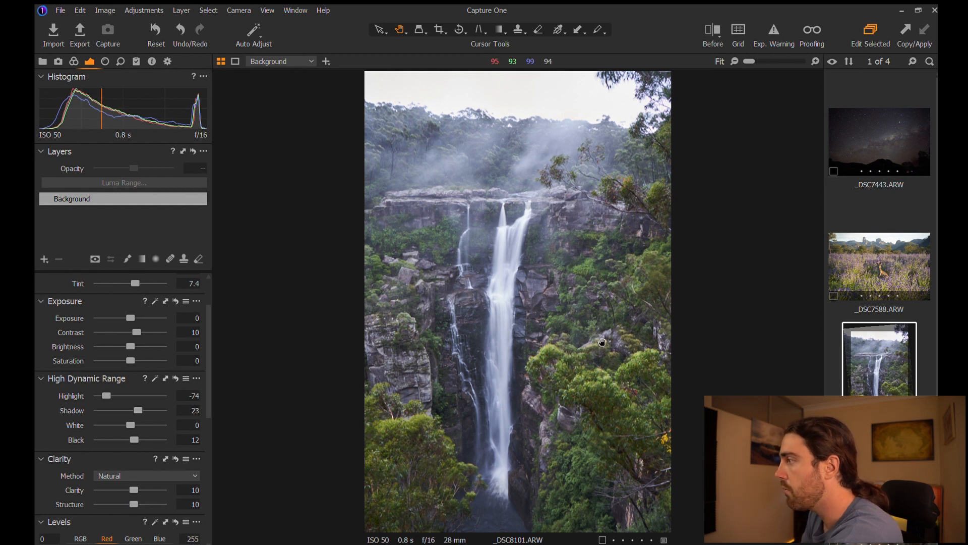
click(710, 24)
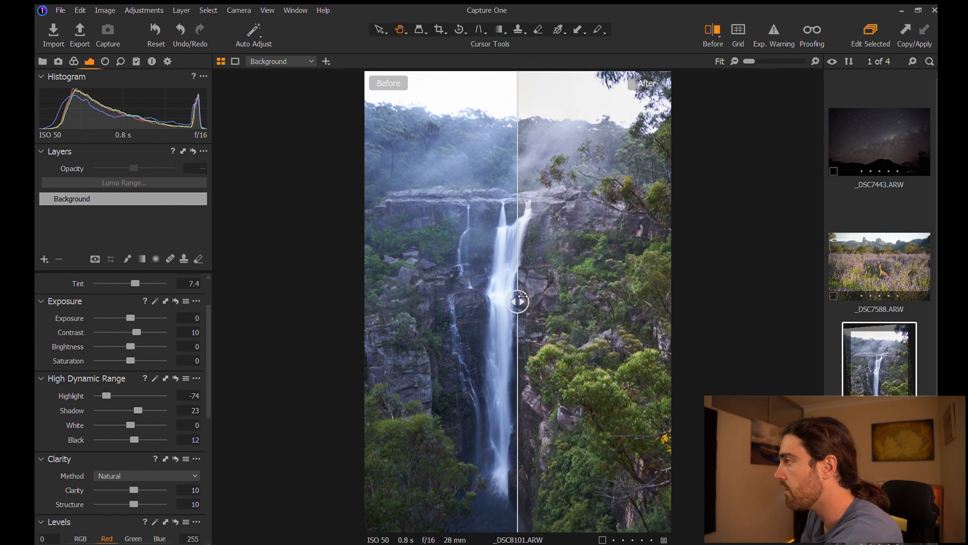
drag(522, 298, 391, 301)
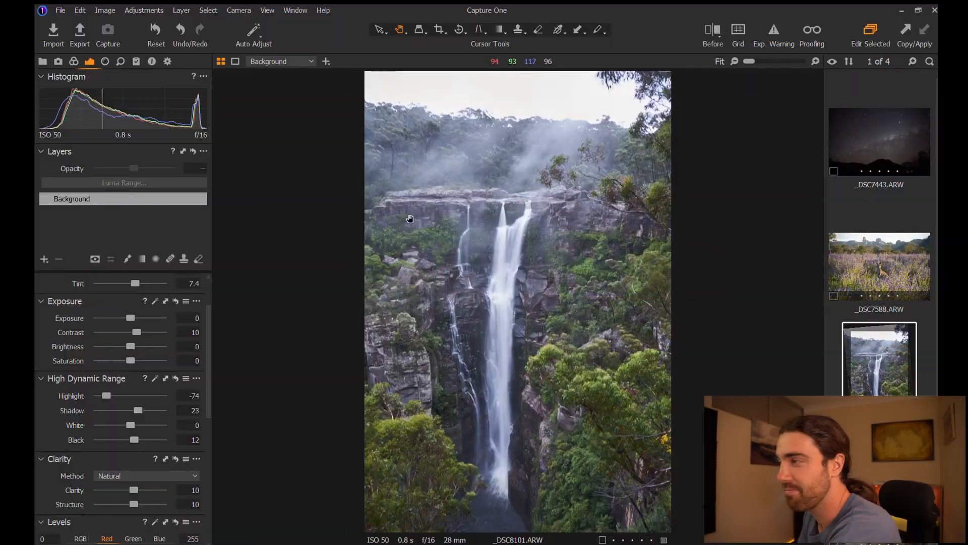
Draw a linear gradient mask from the sky to the clifftop on a new adjustment layer and exclude the bright sky with a luma range
key(g)
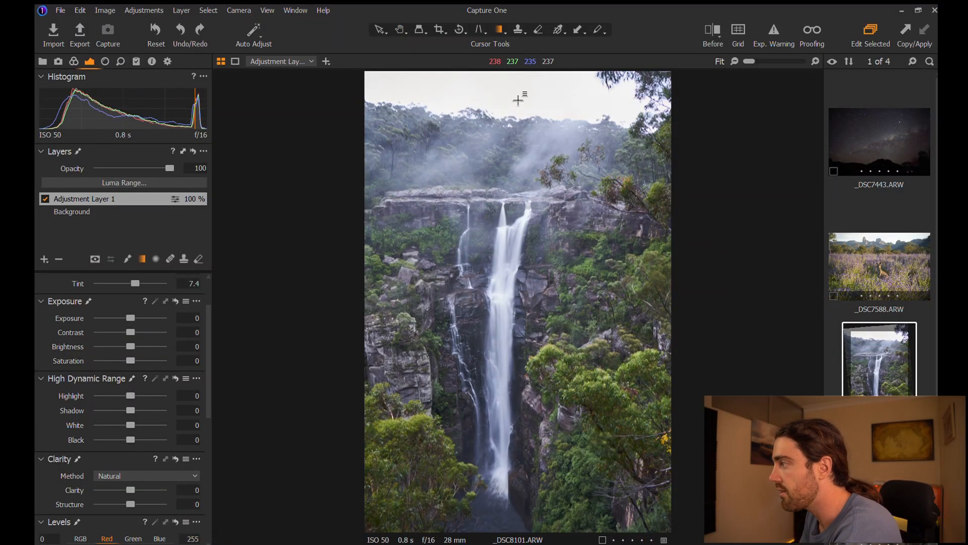
drag(521, 87, 519, 203)
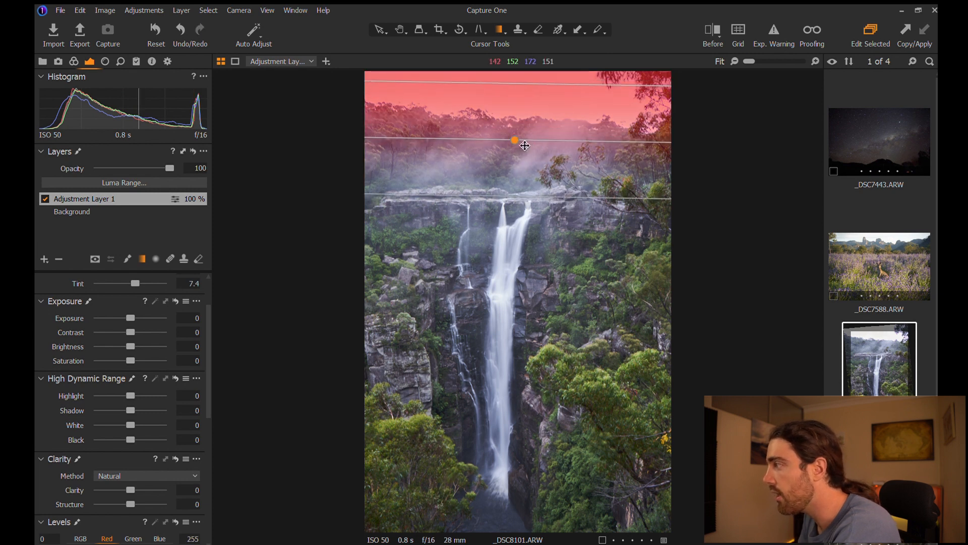
drag(525, 145, 527, 180)
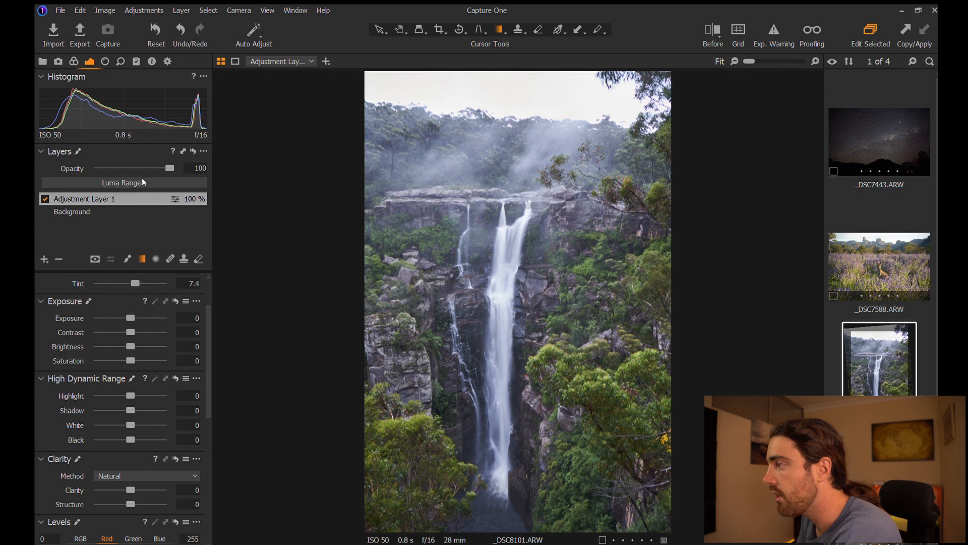
key(m)
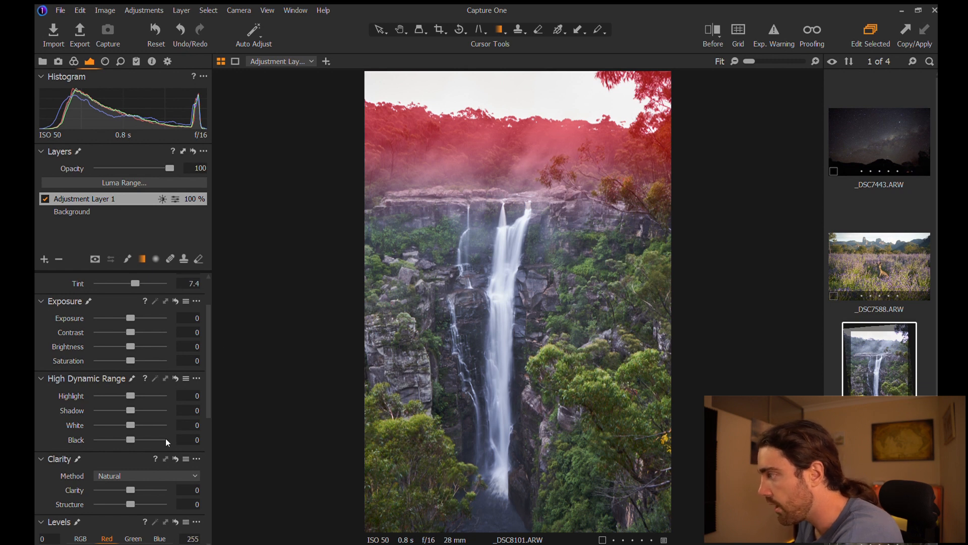
key(m)
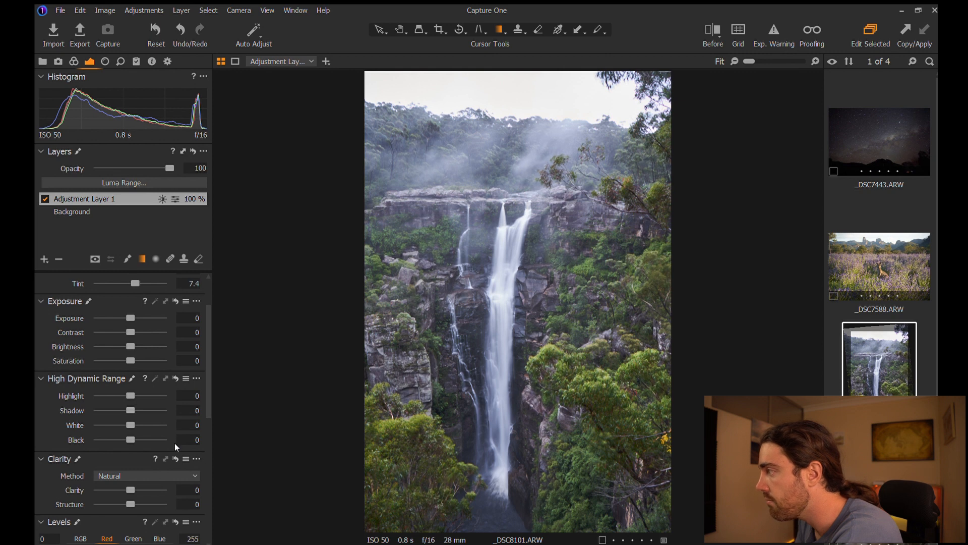
Warm the masked forest and mist on Adjustment Layer 1 by setting the white balance to 6831 Kelvin
scroll(106, 337, up, 2)
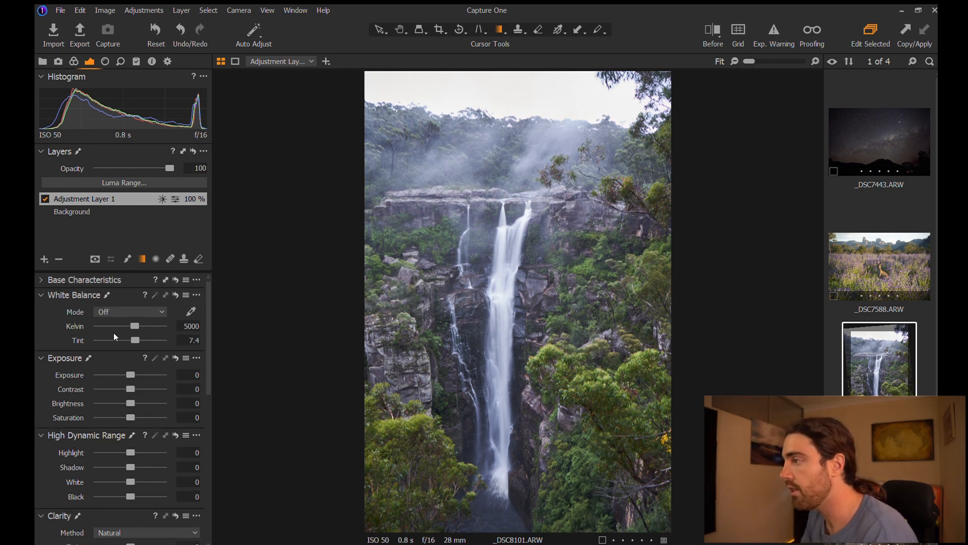
drag(128, 323, 144, 331)
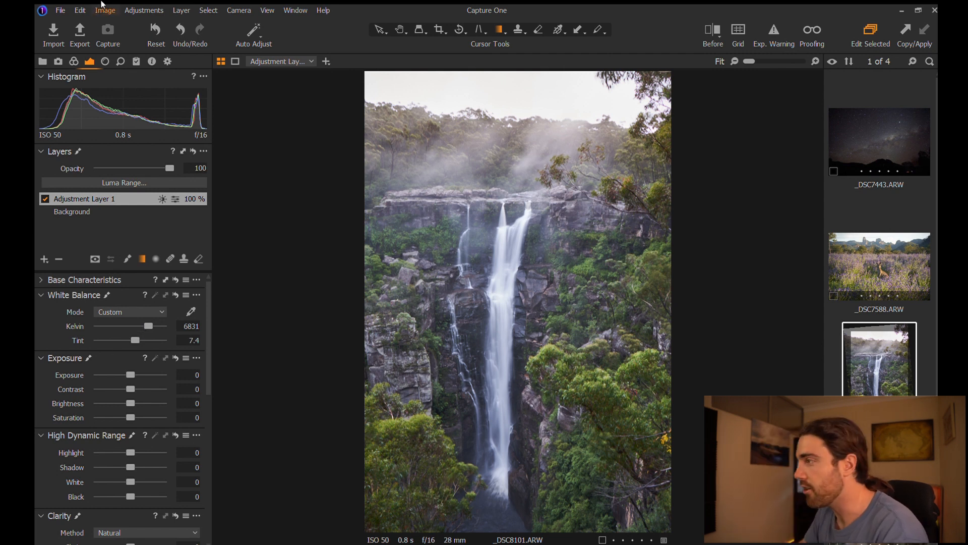
In the layer's Color Editor, set red to hue 25.4 and saturation 14, and orange to hue -6.1 and saturation -8.2
click(73, 62)
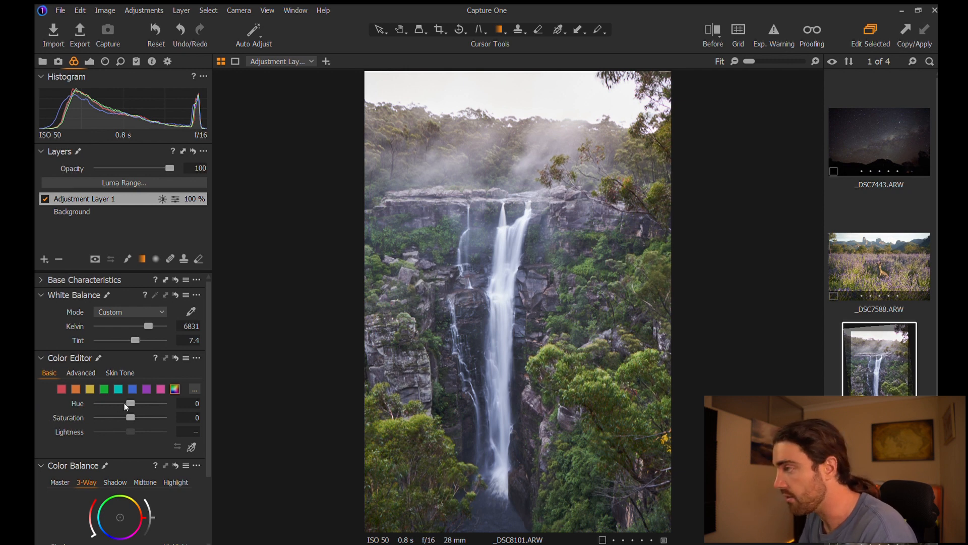
click(61, 389)
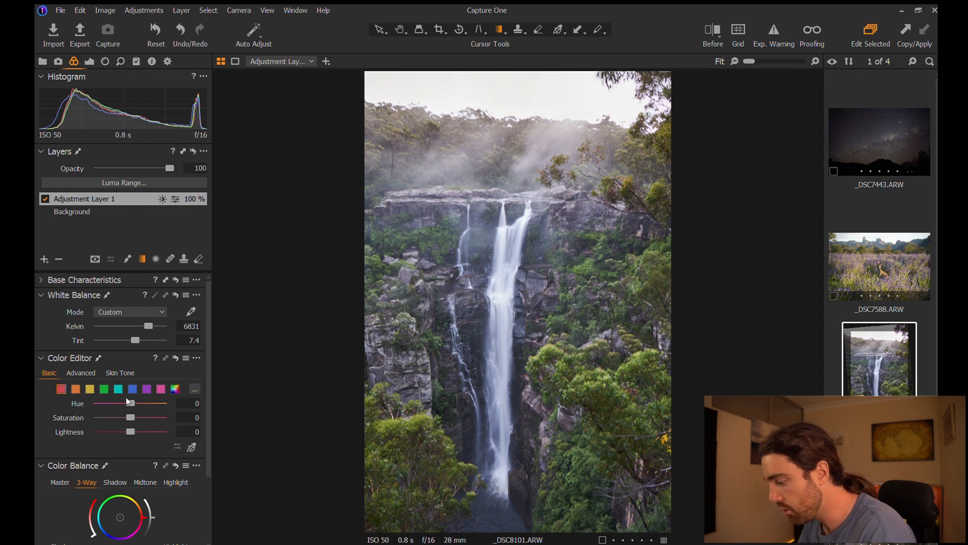
mouse_move(129, 403)
mouse_down()
mouse_move(153, 399)
mouse_move(132, 413)
mouse_up()
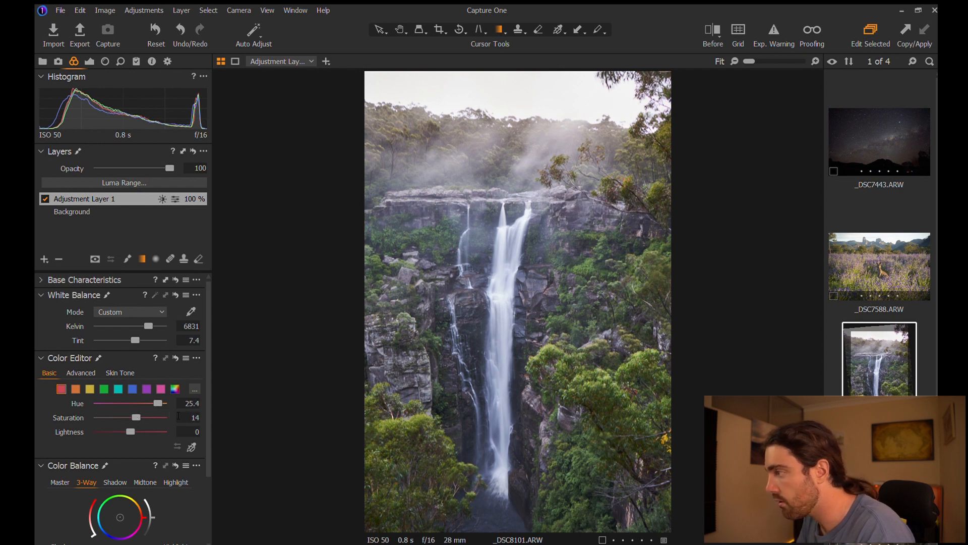
click(75, 389)
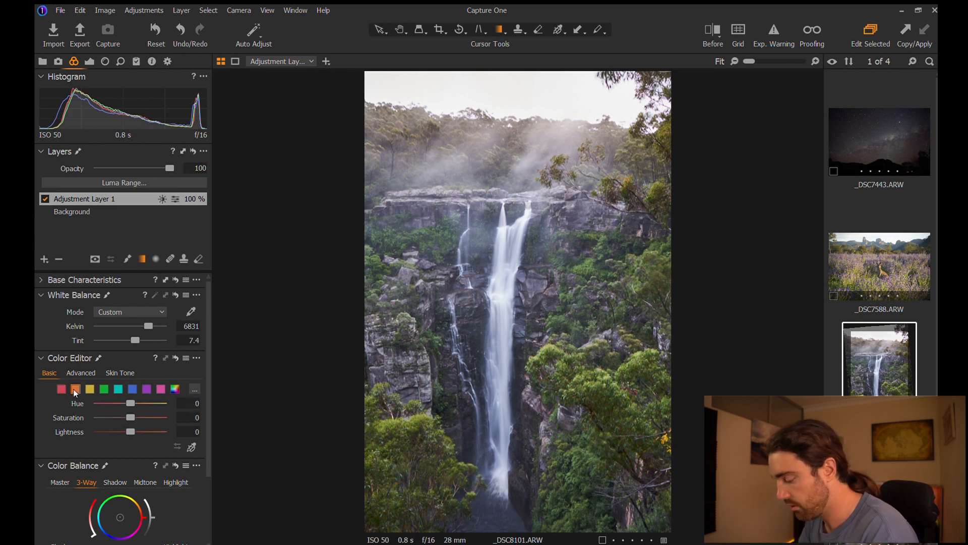
drag(130, 403, 123, 402)
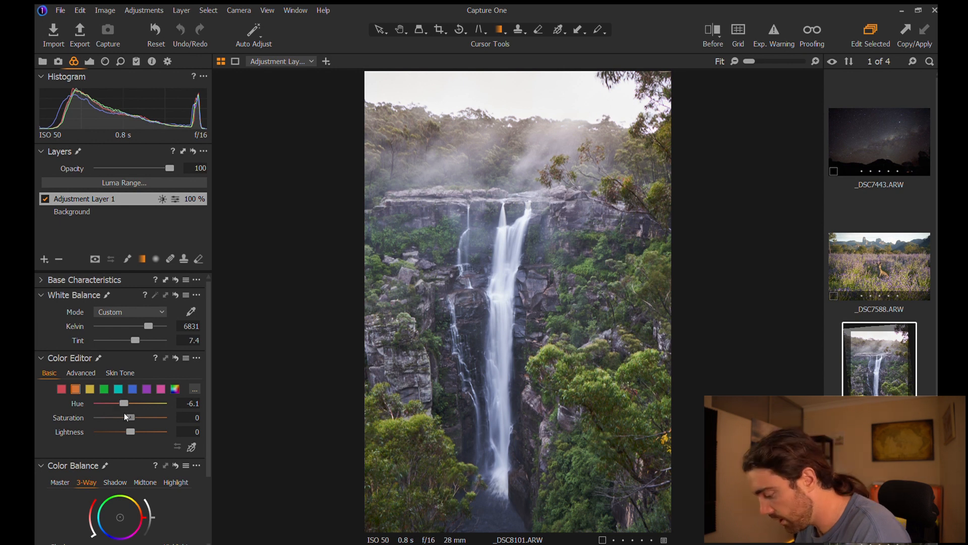
drag(124, 413, 121, 413)
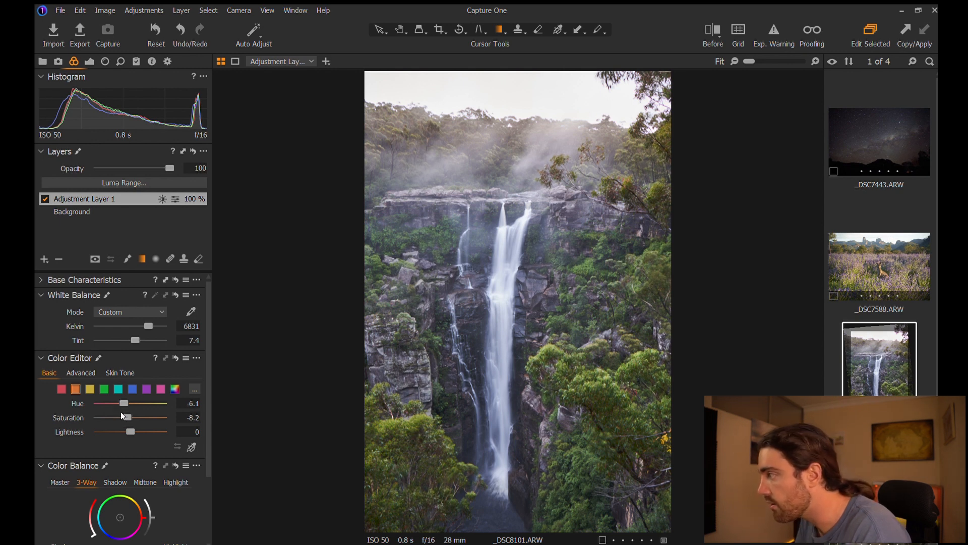
Set the layer's yellow to hue -12.3 and saturation 11.7, and its green saturation to -72.4 in the Color Editor
click(90, 389)
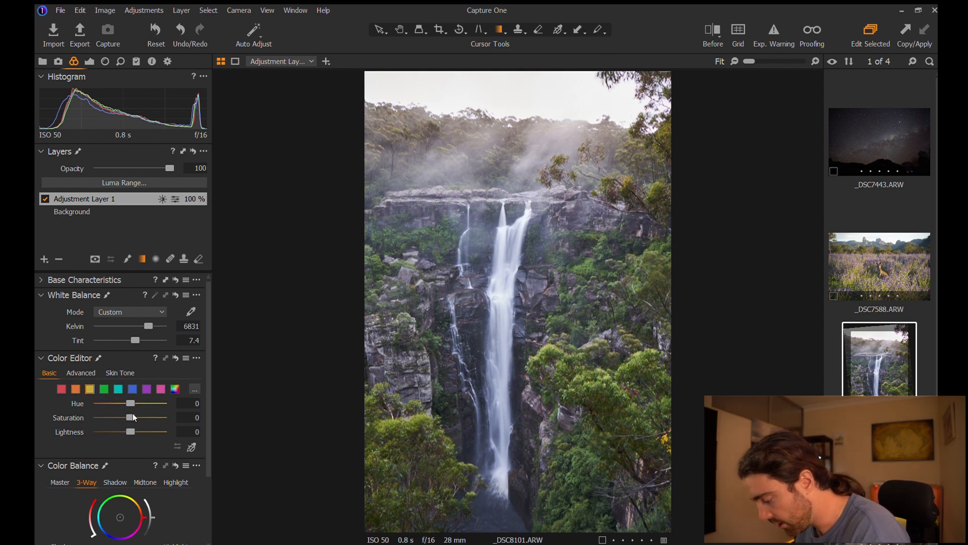
drag(127, 402, 120, 398)
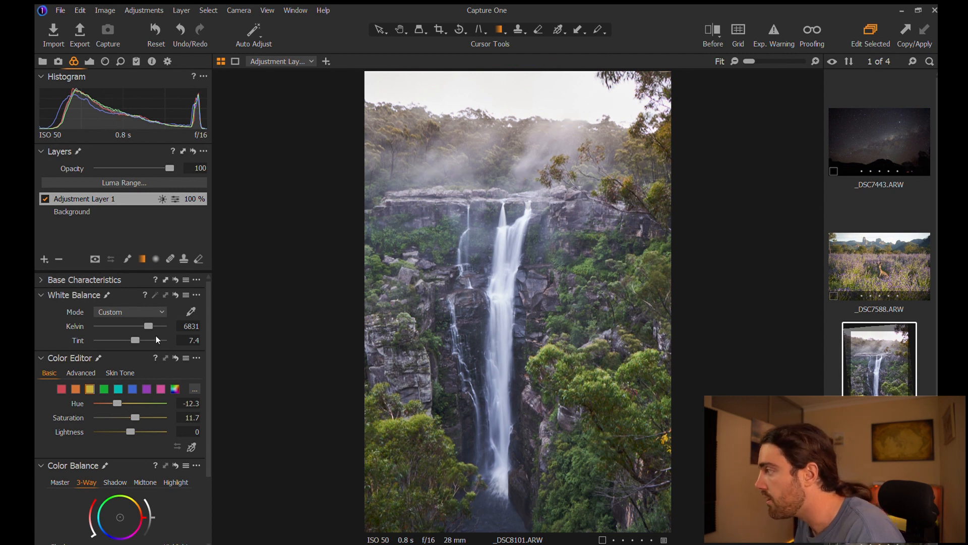
click(103, 389)
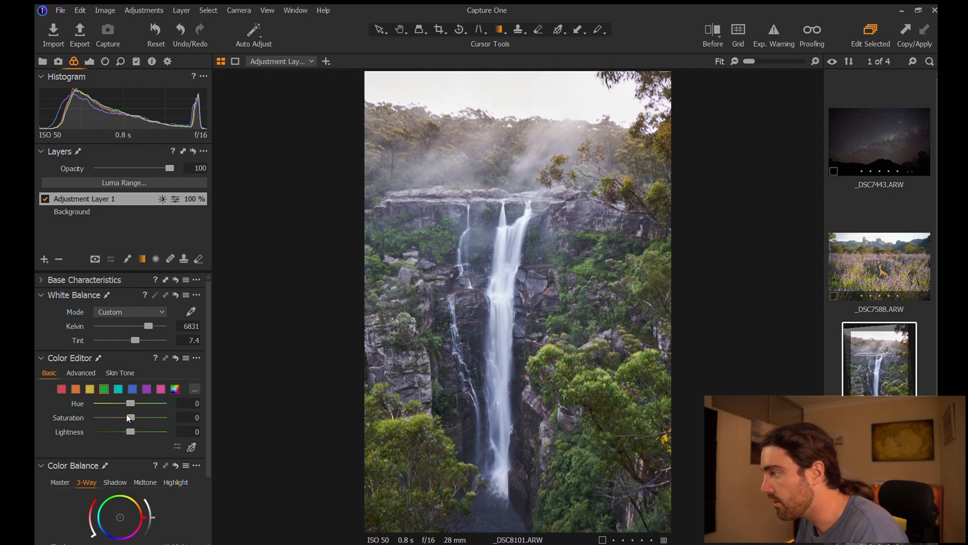
drag(128, 418, 99, 411)
drag(98, 410, 96, 410)
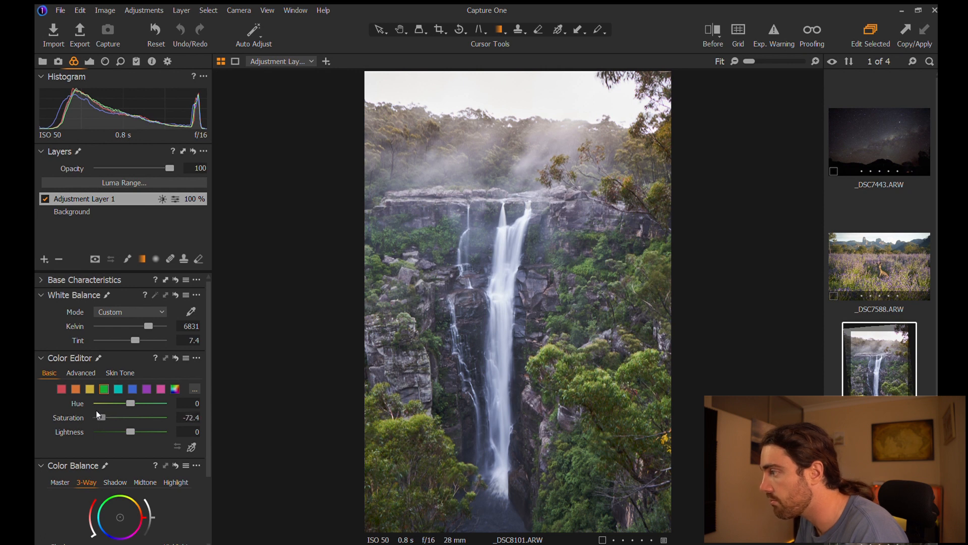
On Adjustment Layer 1, set the pink color range's saturation to 11.7 and warm the white balance to 7546 Kelvin
click(156, 387)
drag(130, 417, 134, 417)
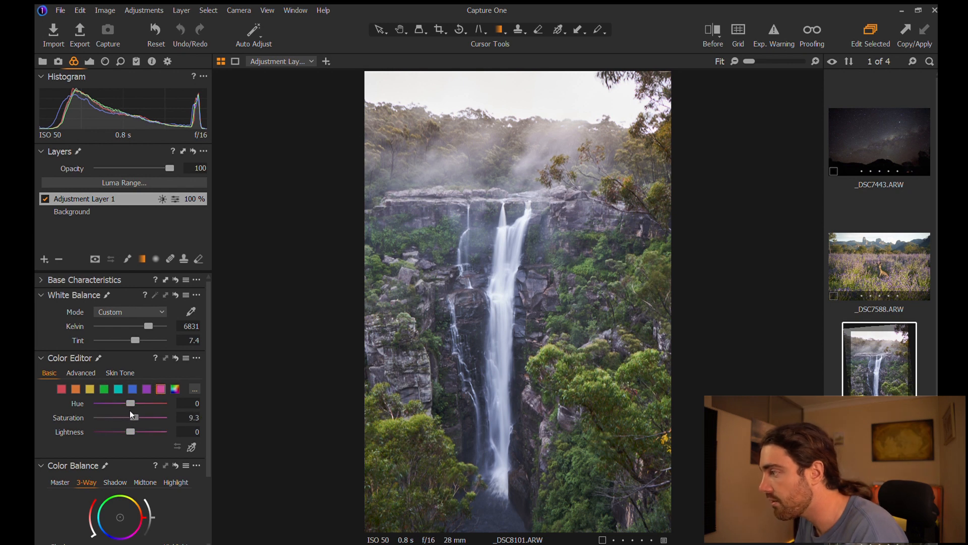
drag(149, 325, 152, 326)
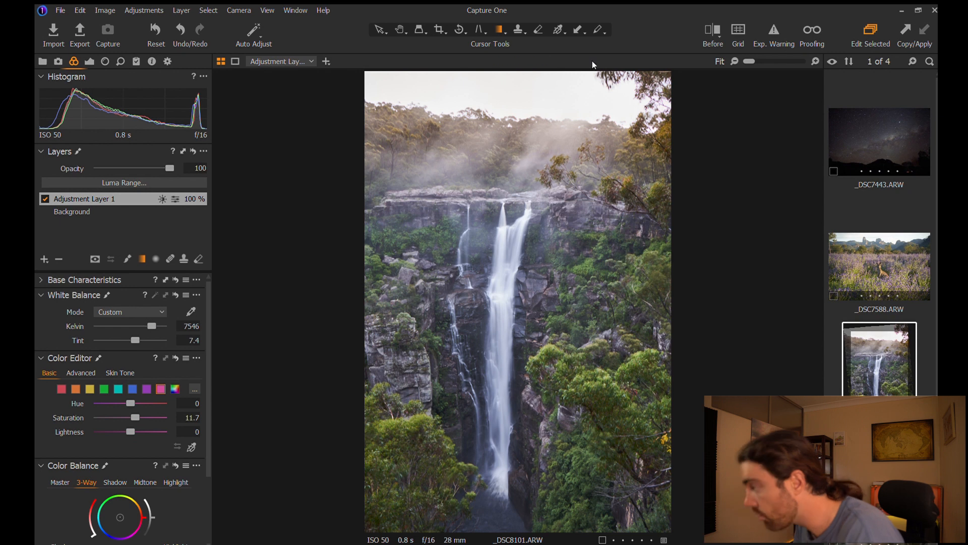
Lower Adjustment Layer 1's opacity to 74 and compare the photo with the layer switched off and on
drag(504, 121, 505, 234)
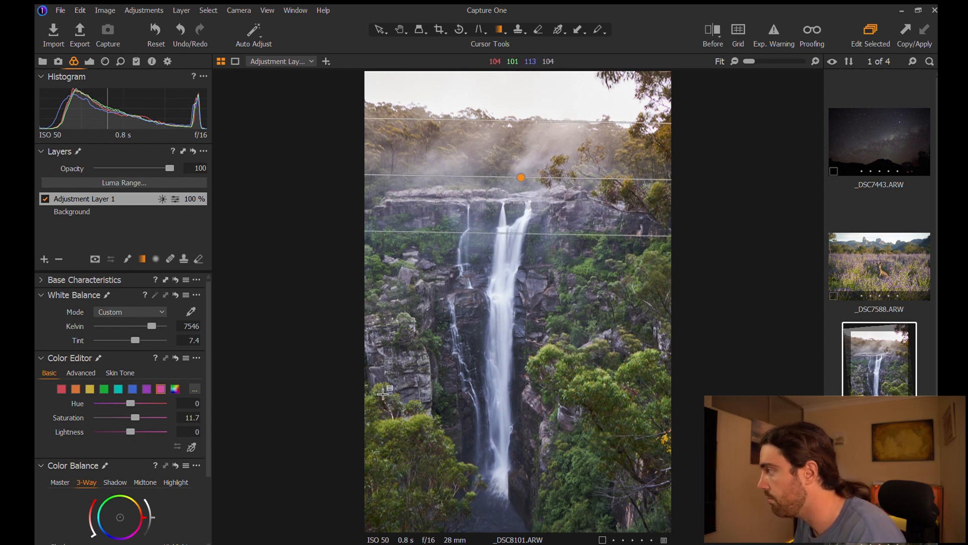
drag(165, 163, 146, 158)
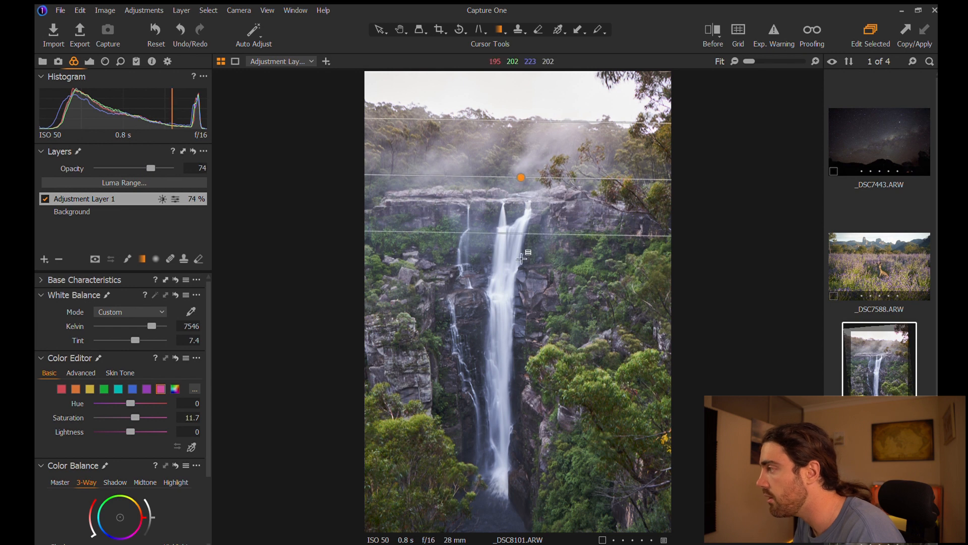
click(38, 198)
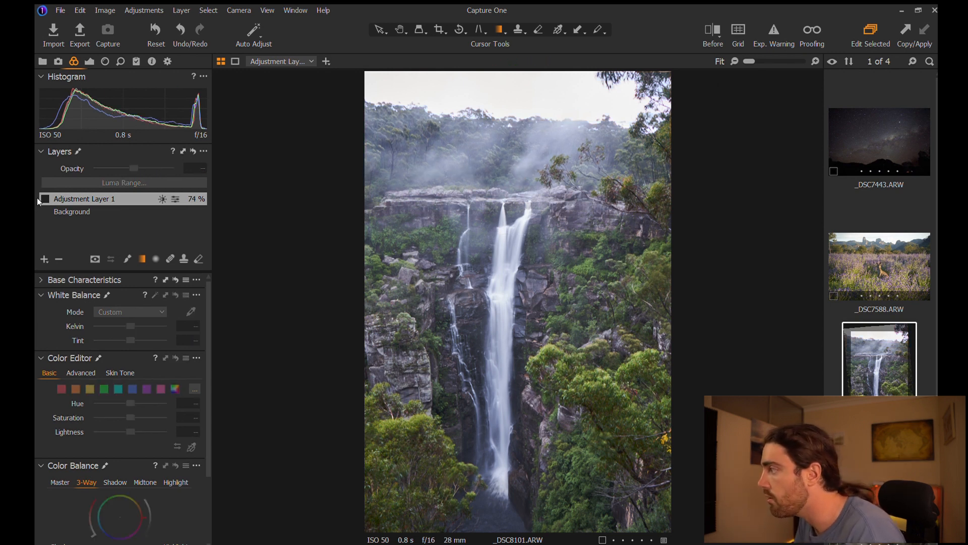
click(38, 199)
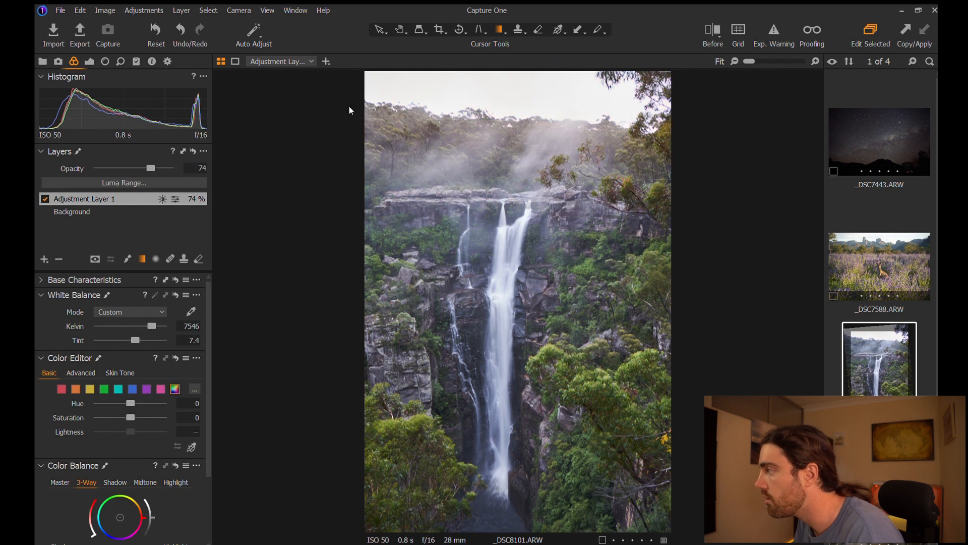
Set Adjustment Layer 1's clarity to 12 and structure to 10, and compare the misty forest with the layer off and on
click(89, 60)
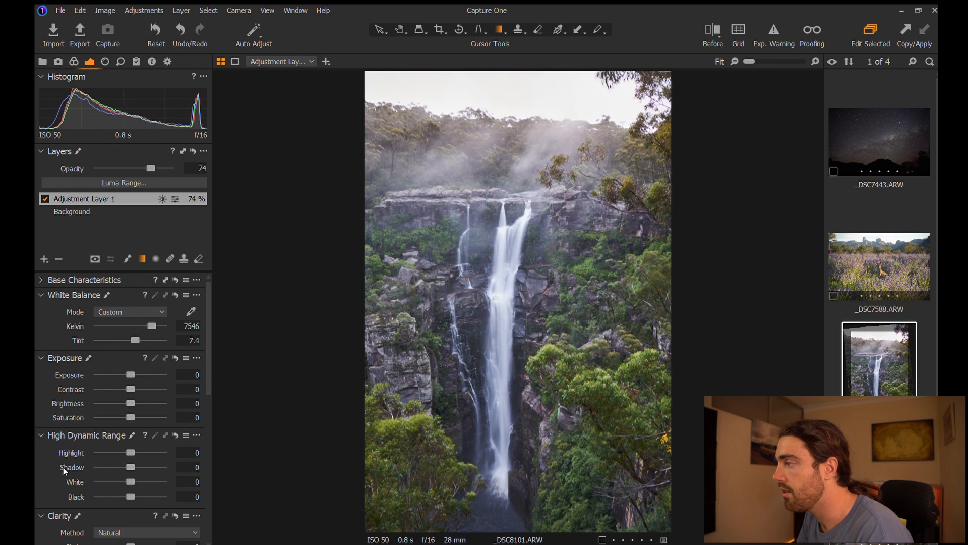
scroll(101, 436, down, 3)
scroll(479, 109, up, 3)
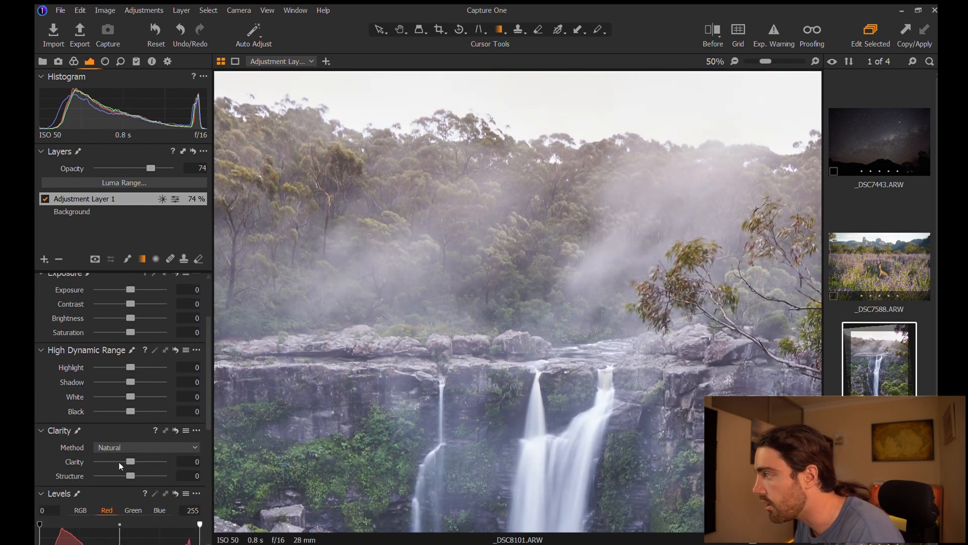
drag(127, 461, 133, 475)
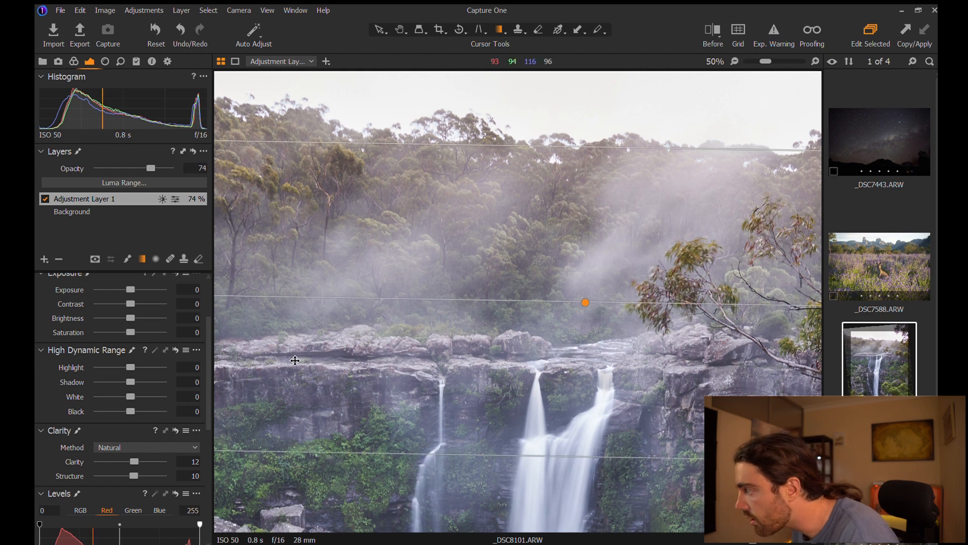
key(h)
drag(298, 135, 432, 225)
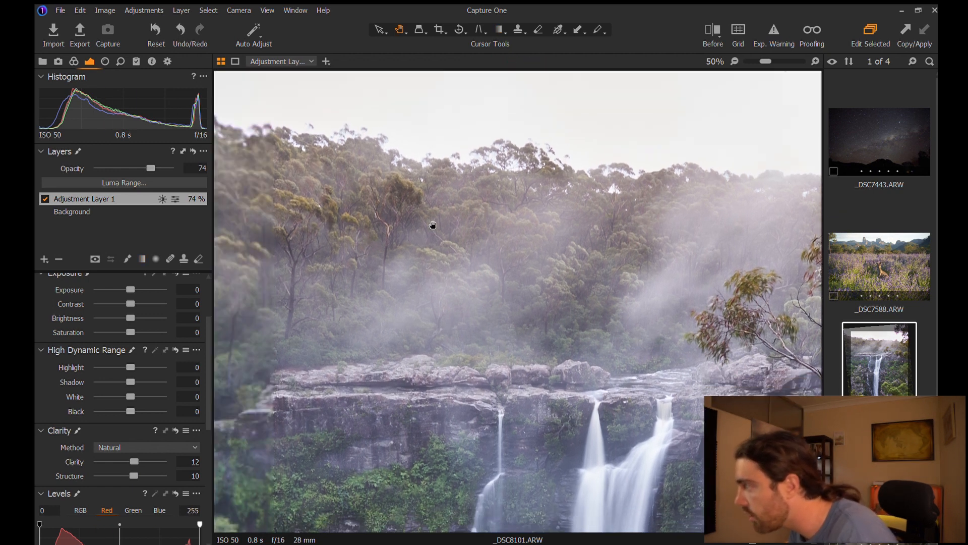
click(43, 199)
click(43, 199)
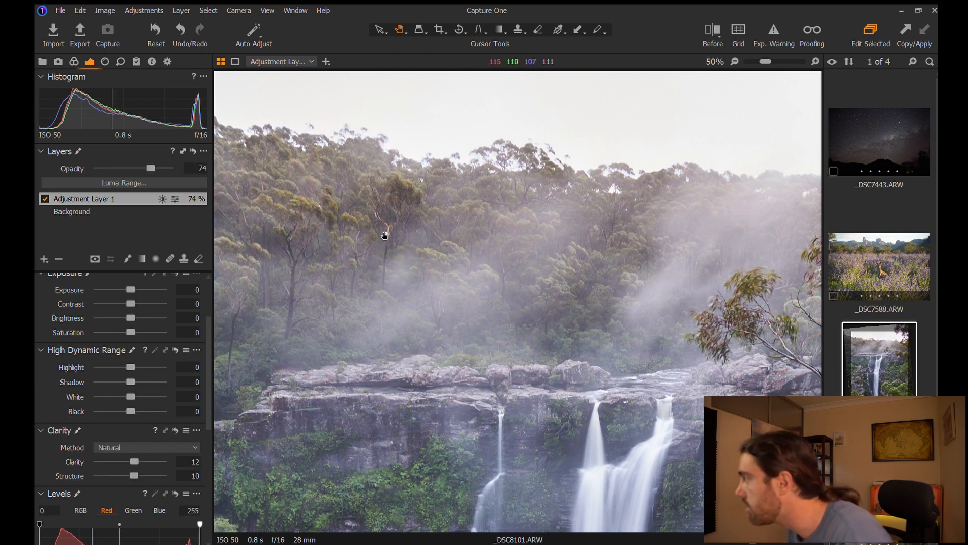
Add a second adjustment layer and brush a mask over the main waterfall from the clifftop down to the pool
scroll(479, 242, down, 3)
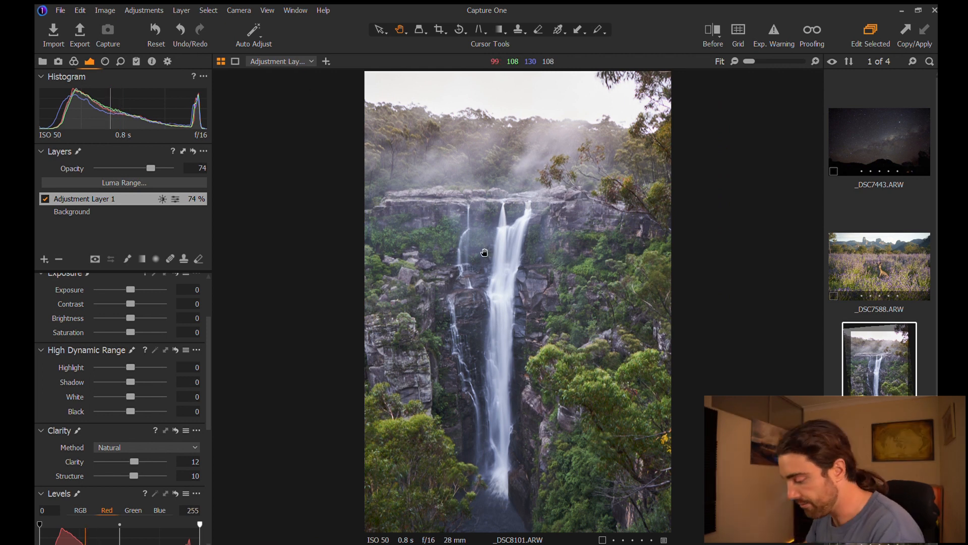
scroll(495, 305, up, 1)
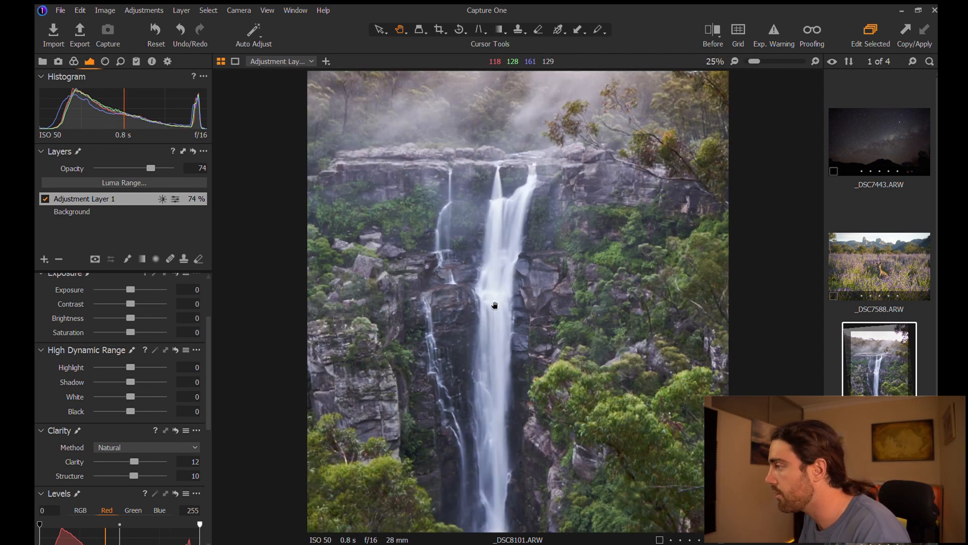
scroll(514, 299, down, 1)
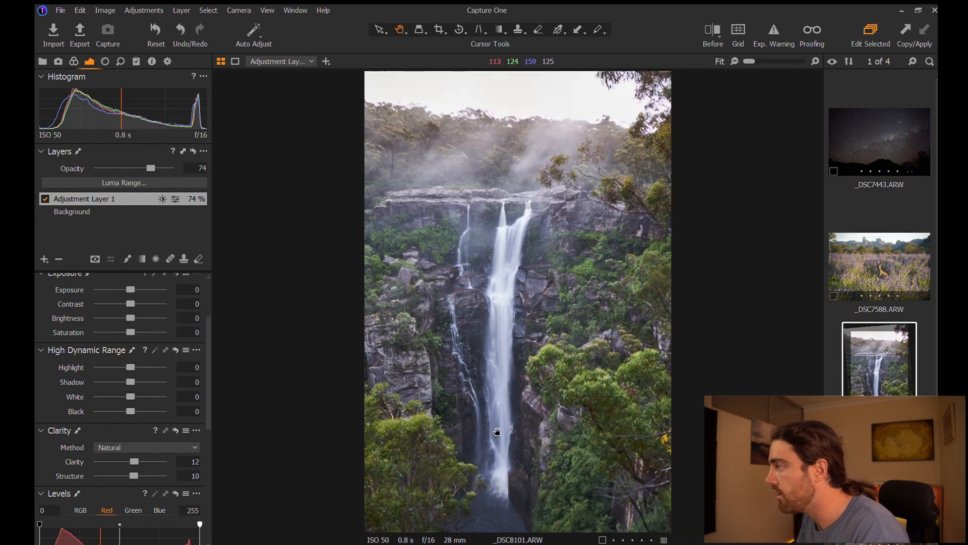
scroll(147, 373, up, 3)
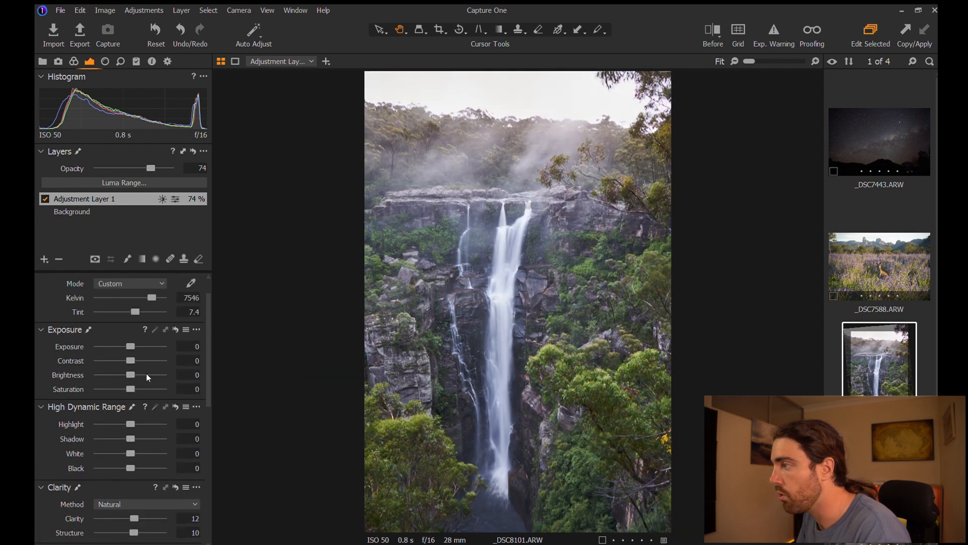
click(43, 259)
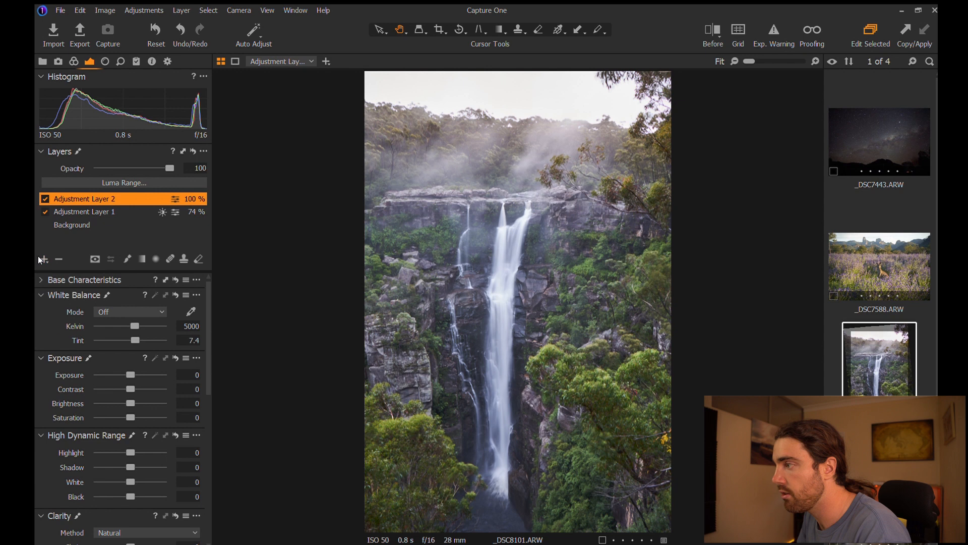
click(126, 258)
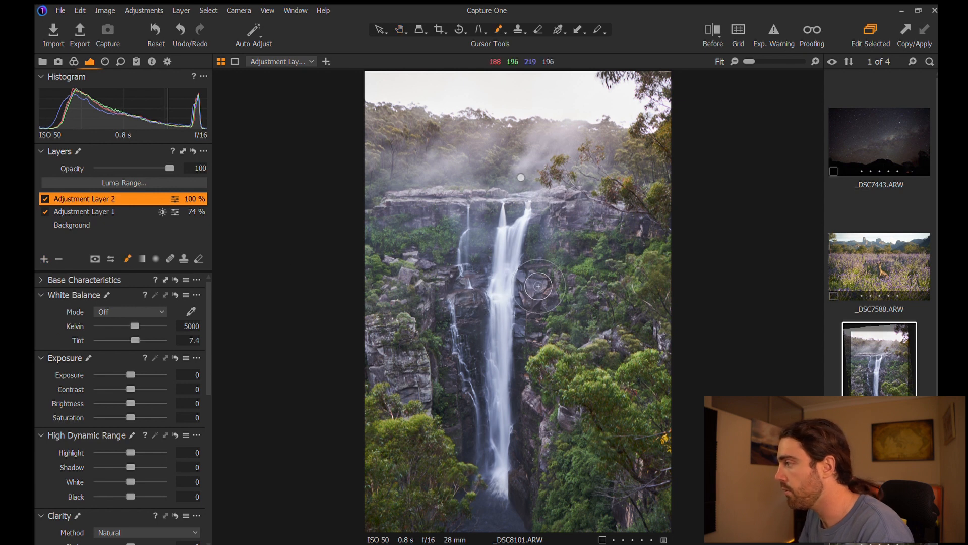
mouse_move(514, 214)
mouse_down()
mouse_move(532, 303)
mouse_move(525, 503)
mouse_up()
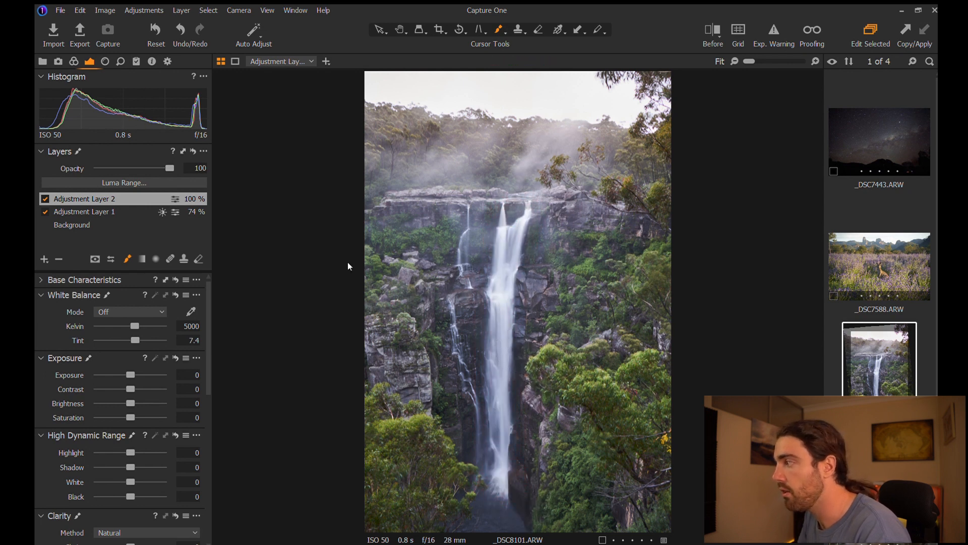
click(149, 178)
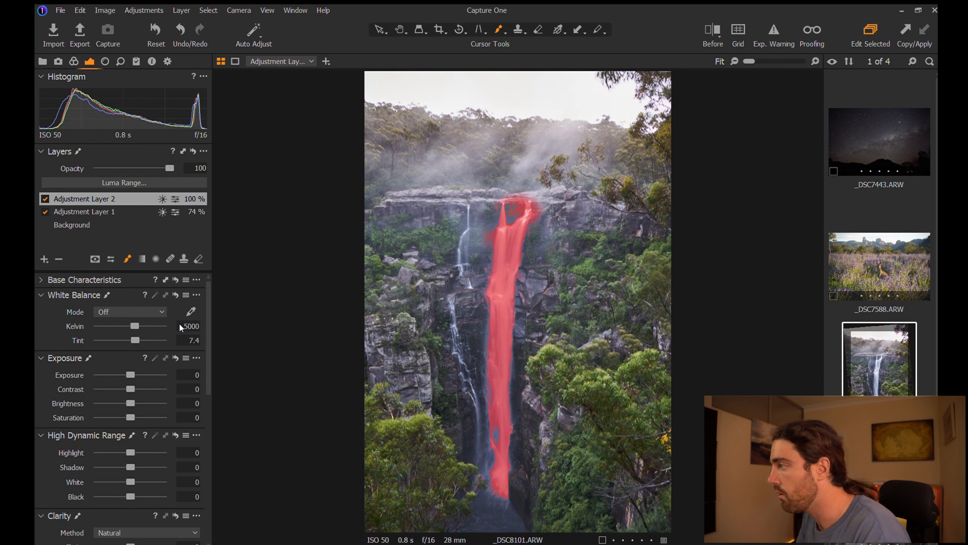
key(m)
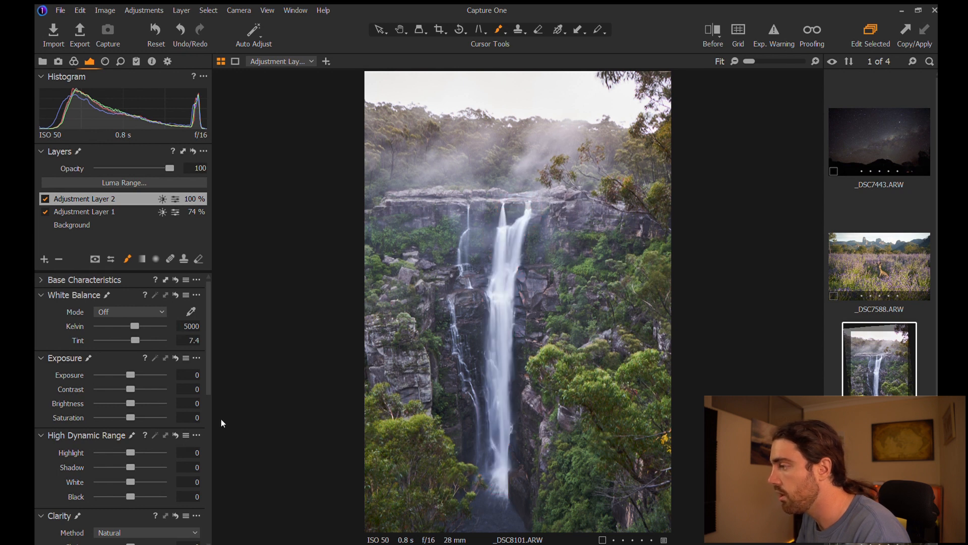
Erase the Adjustment Layer 2 mask from the rock between the two streams at the waterfall's head and check the mask's coverage
scroll(556, 239, up, 5)
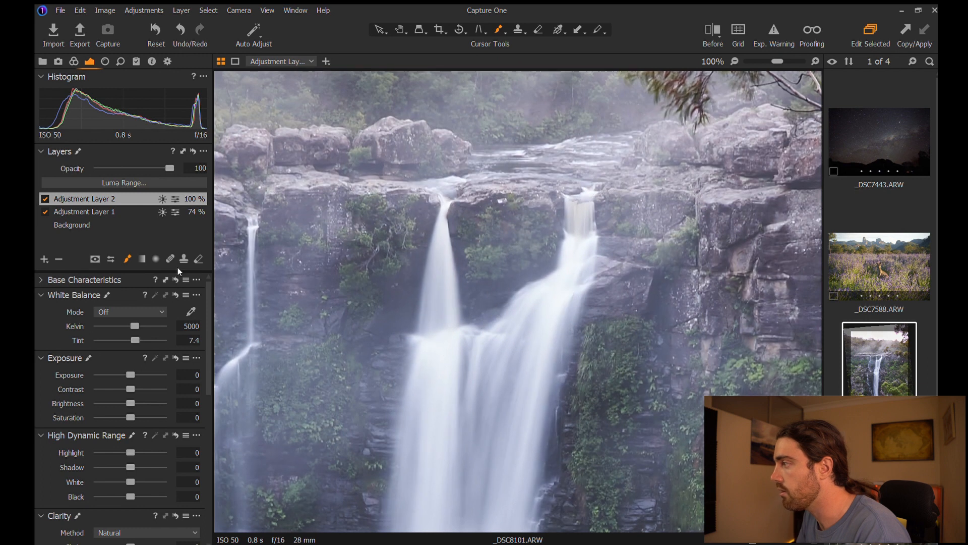
click(197, 258)
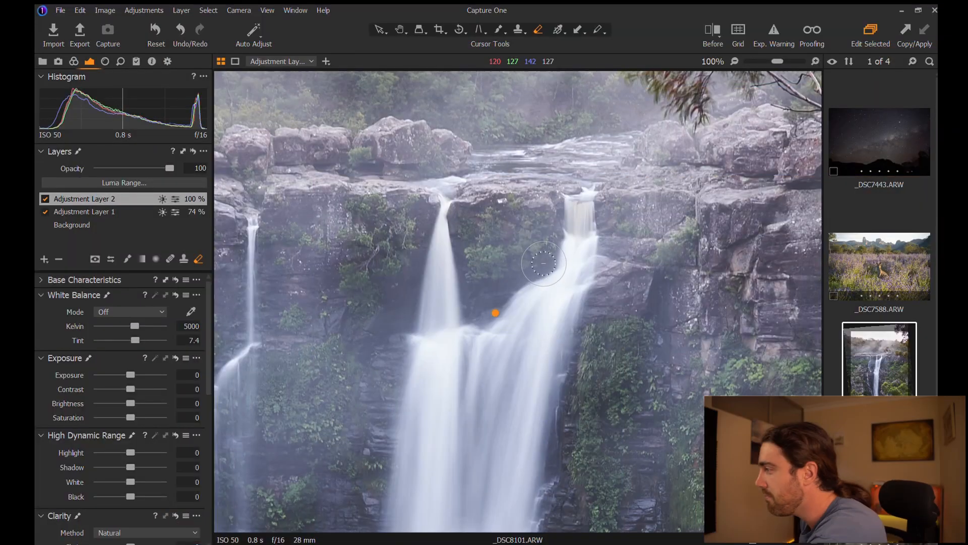
scroll(497, 242, down, 3)
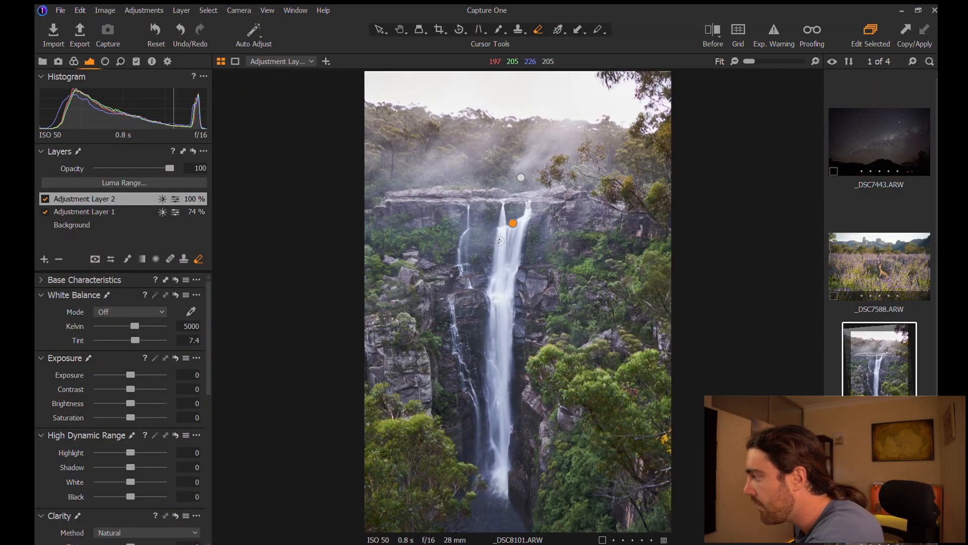
key(h)
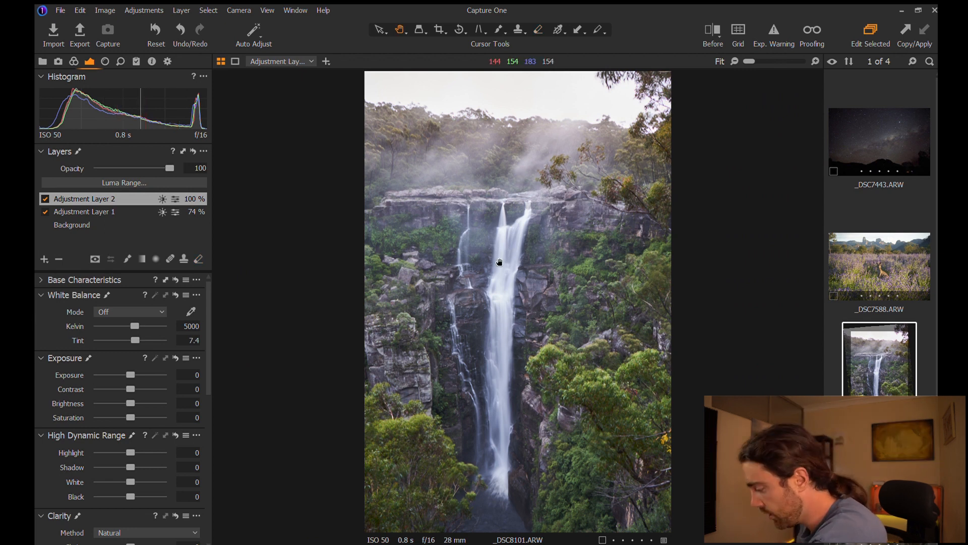
key(m)
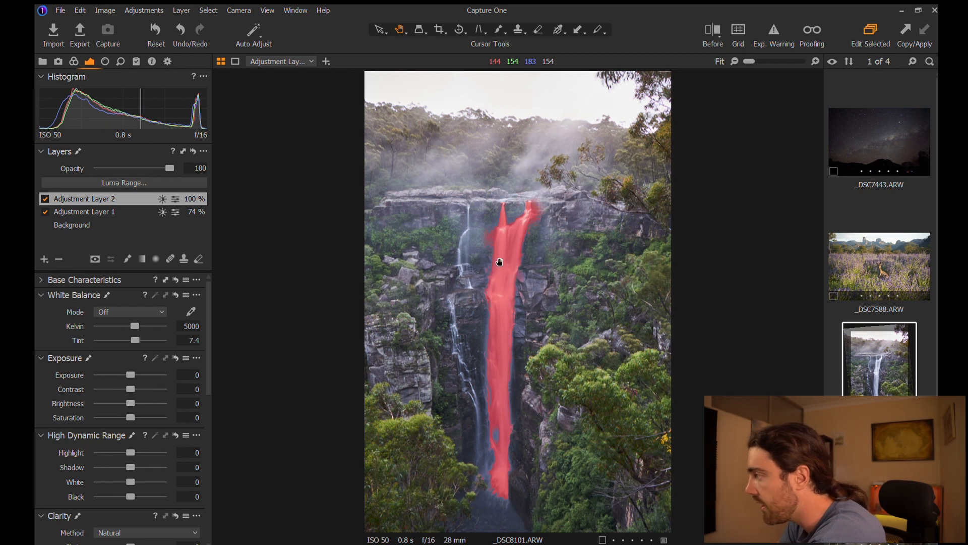
key(m)
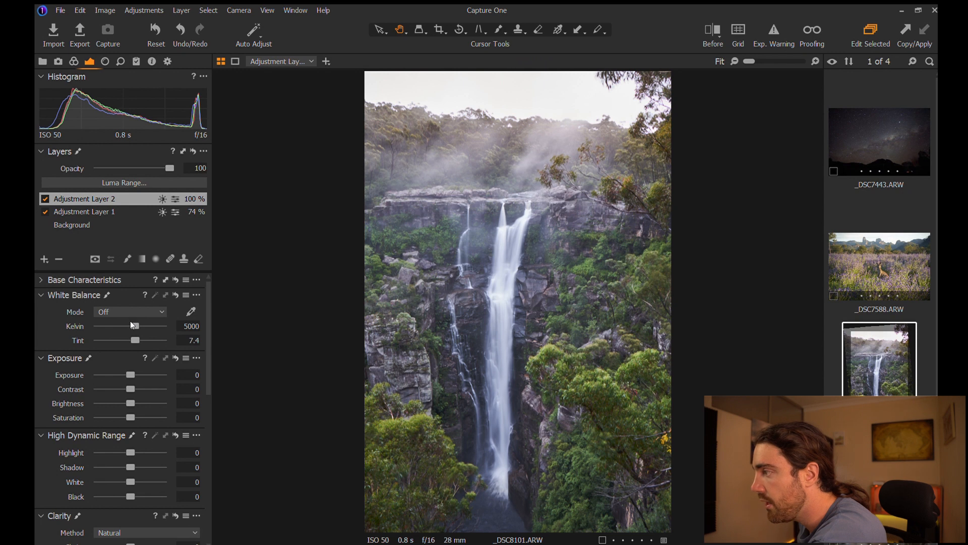
Cool the masked waterfall on Adjustment Layer 2 to 4684 Kelvin and toggle the layer to compare the effect
drag(129, 322, 127, 322)
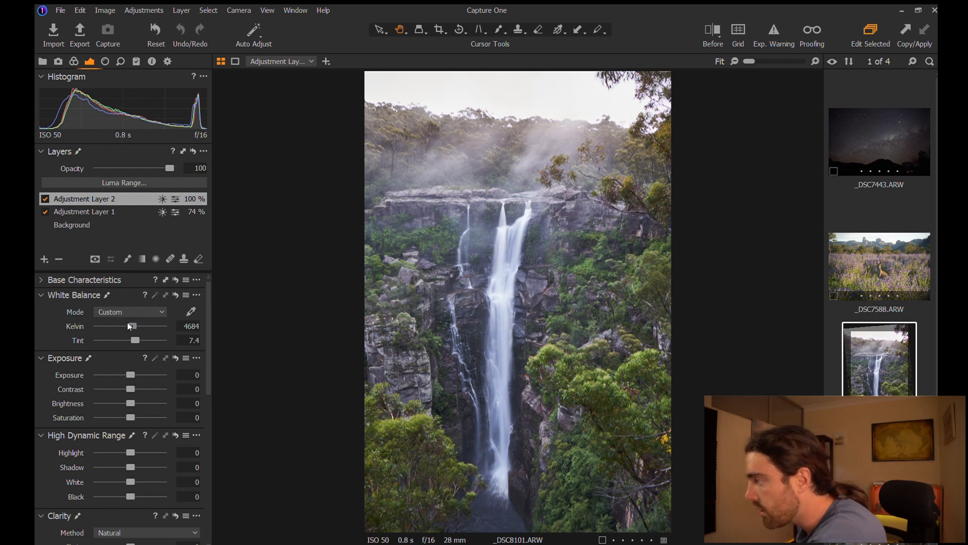
click(44, 199)
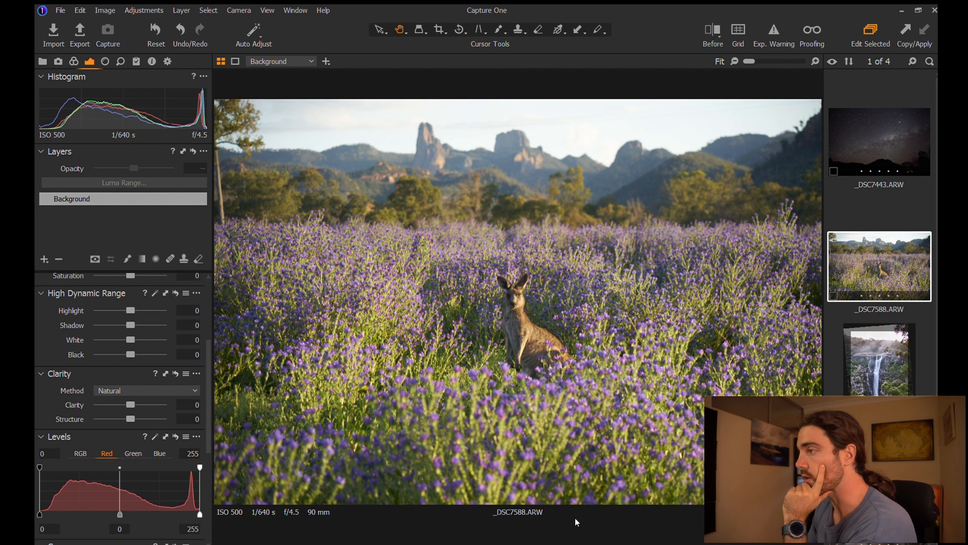
On the kangaroo photo _DSC7588.ARW, inspect the animal's face up close and set the contrast to 10
scroll(504, 291, up, 5)
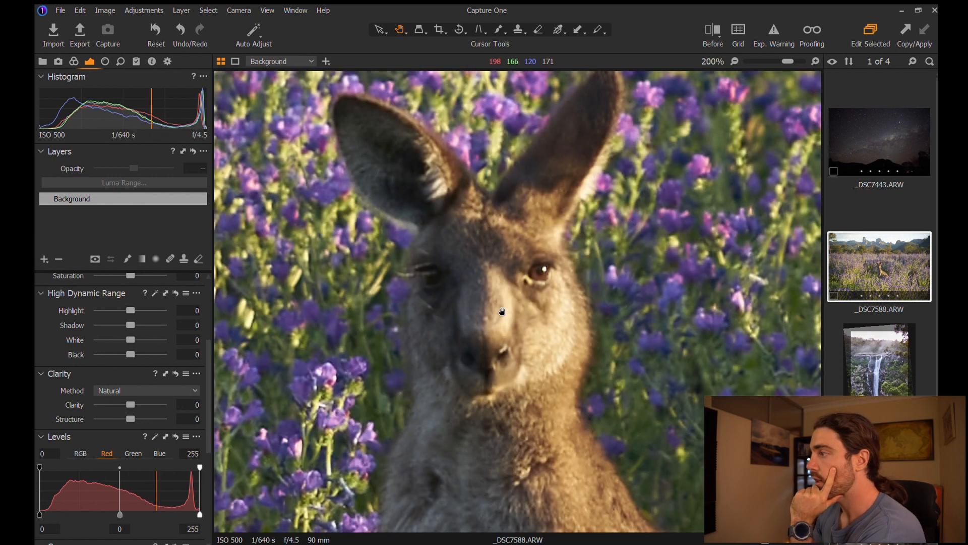
double_click(502, 311)
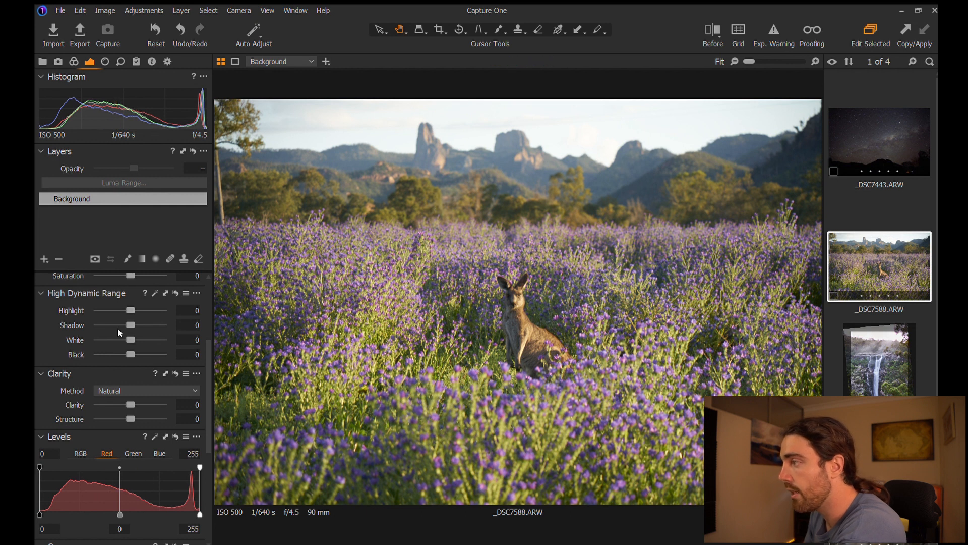
scroll(114, 343, up, 3)
scroll(116, 351, up, 1)
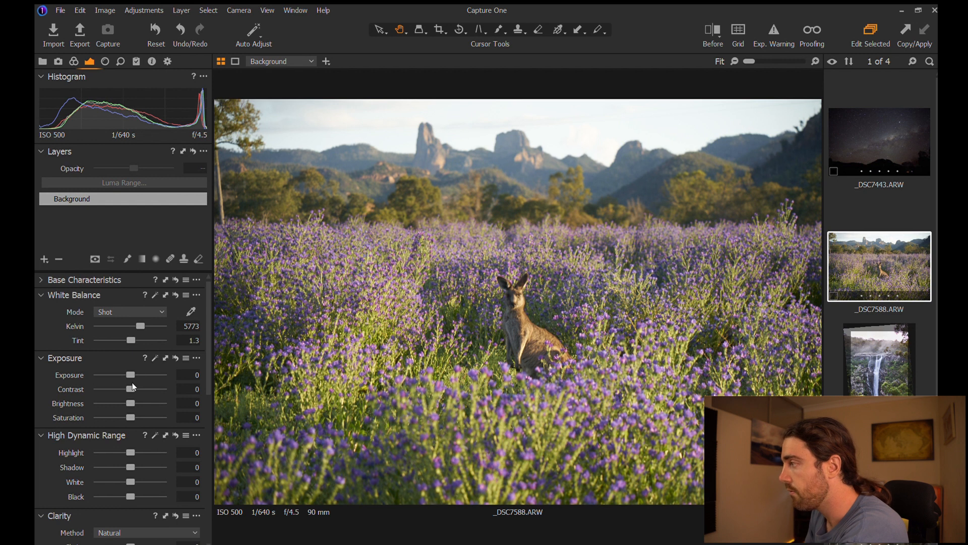
drag(128, 388, 135, 391)
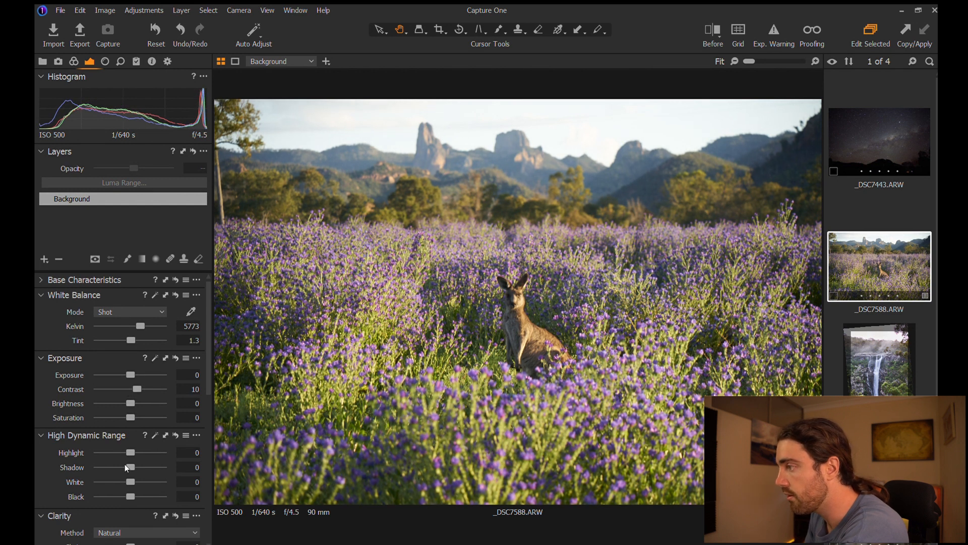
Set the kangaroo photo's highlight to -66, shadow to 23, white to -39 and black to 20, with clarity 19 and structure 10
drag(125, 460, 107, 452)
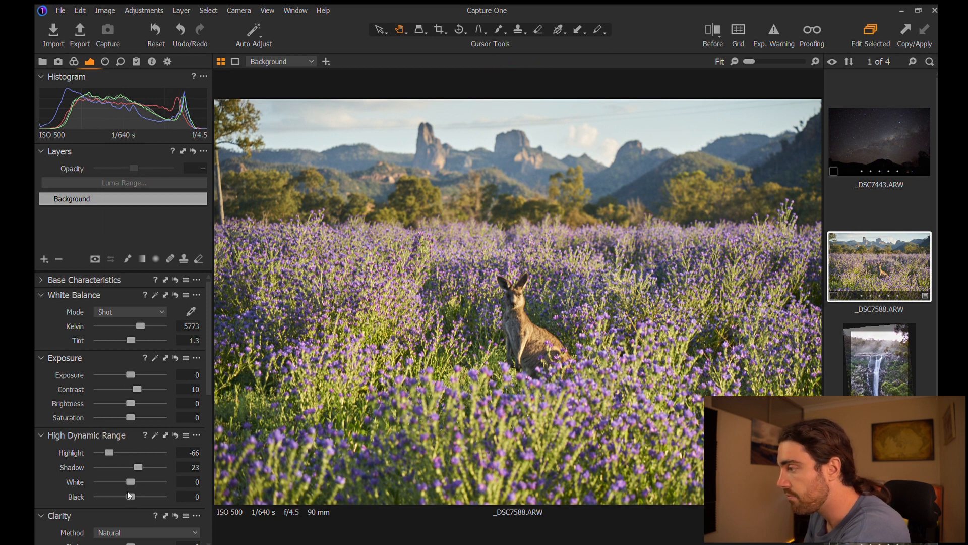
drag(127, 491, 129, 457)
scroll(116, 473, down, 3)
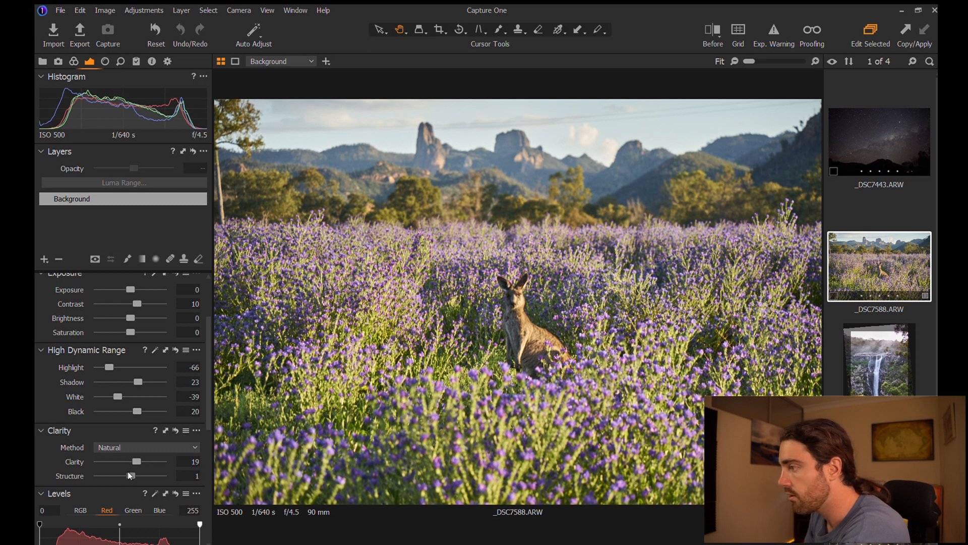
drag(128, 471, 131, 471)
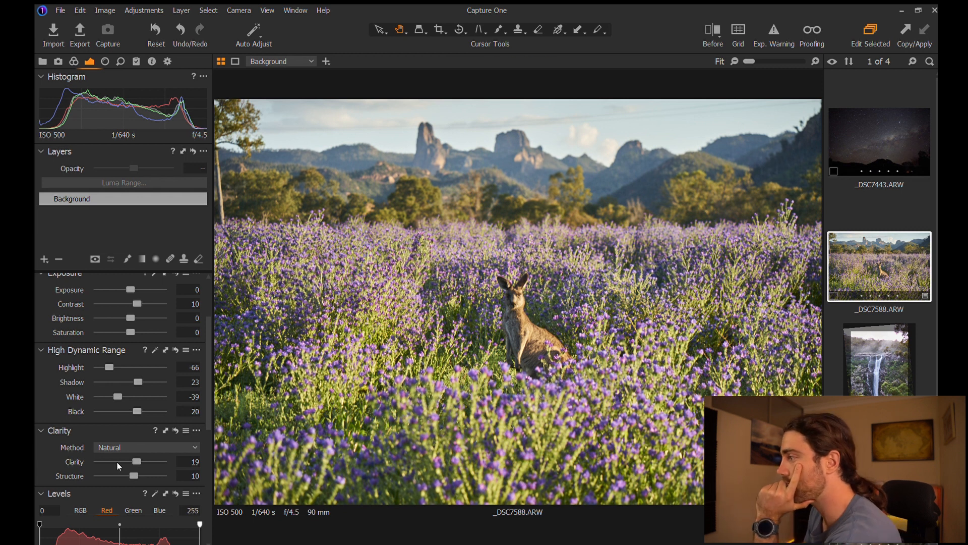
Reset the kangaroo photo's clarity to 0 and crop it to about 13.18 by 10.54 in around the kangaroo and rock peaks
double_click(135, 460)
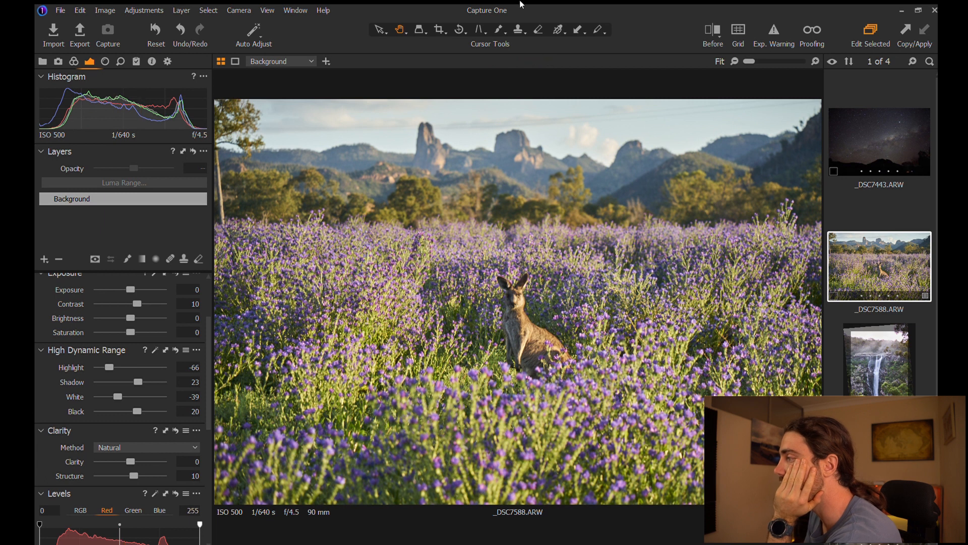
click(439, 30)
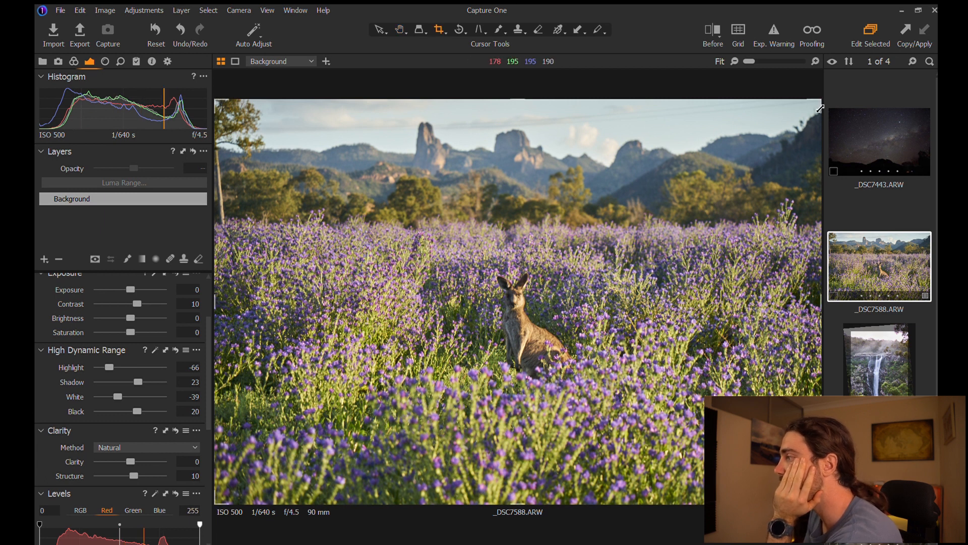
drag(823, 107, 624, 93)
drag(363, 290, 434, 293)
drag(294, 106, 400, 189)
drag(618, 391, 556, 318)
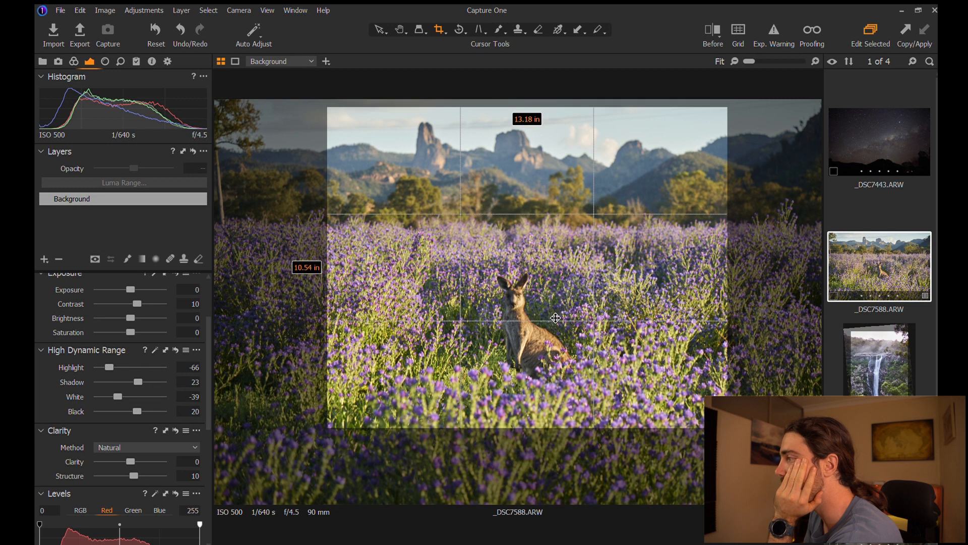
key(h)
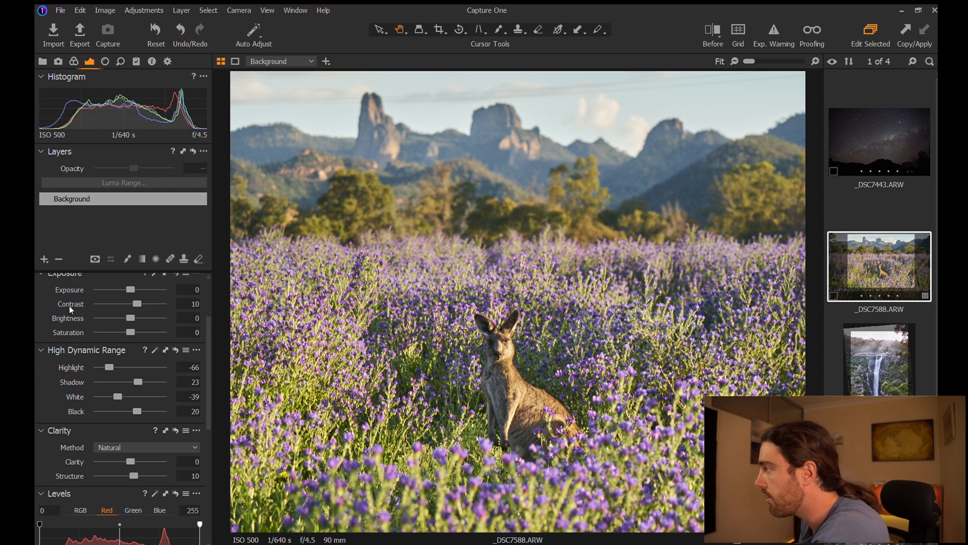
Heal the faint wire running across the sky, placing the heal sources on clean sky at the photo's upper edge
click(165, 259)
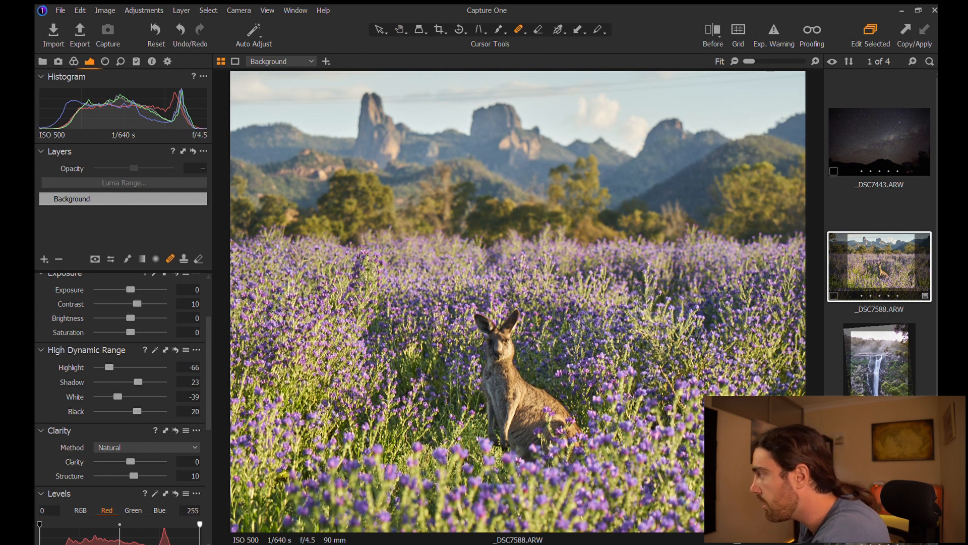
mouse_move(791, 92)
mouse_down()
mouse_move(737, 89)
mouse_move(828, 86)
mouse_move(439, 111)
mouse_move(401, 101)
mouse_up()
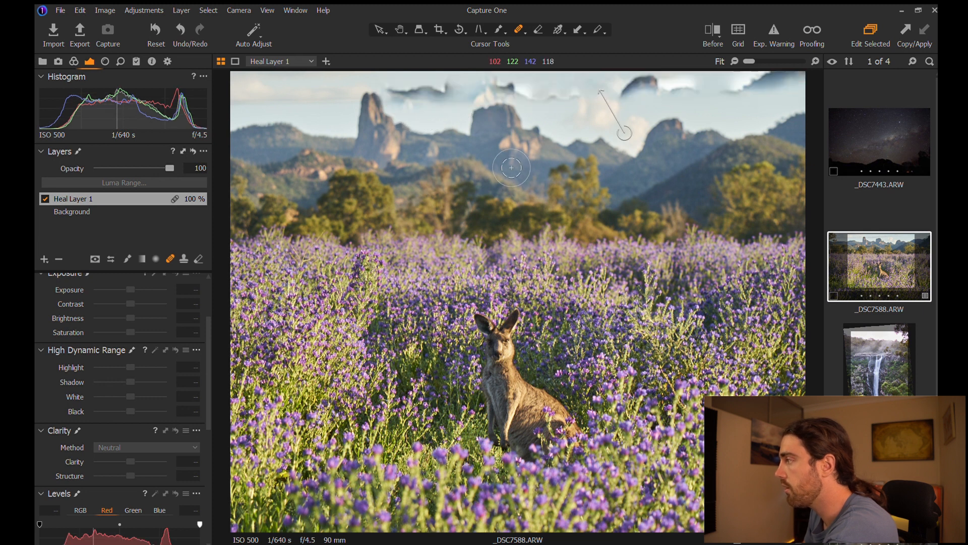
drag(628, 135, 610, 86)
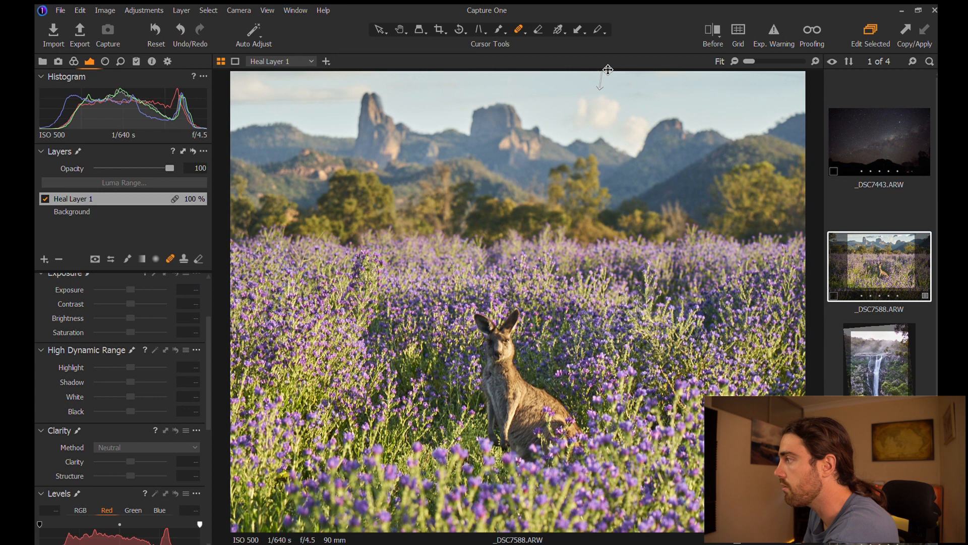
drag(608, 70, 599, 60)
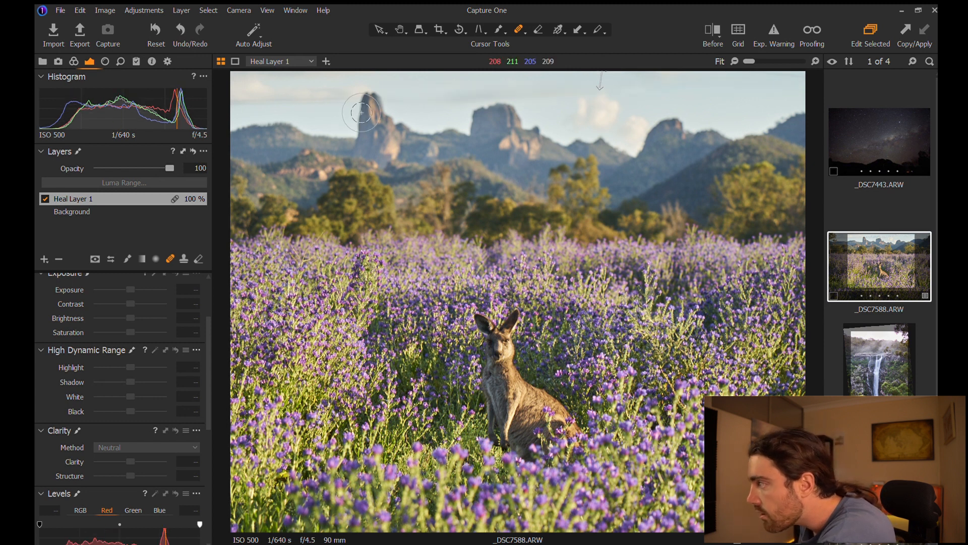
drag(343, 98, 217, 101)
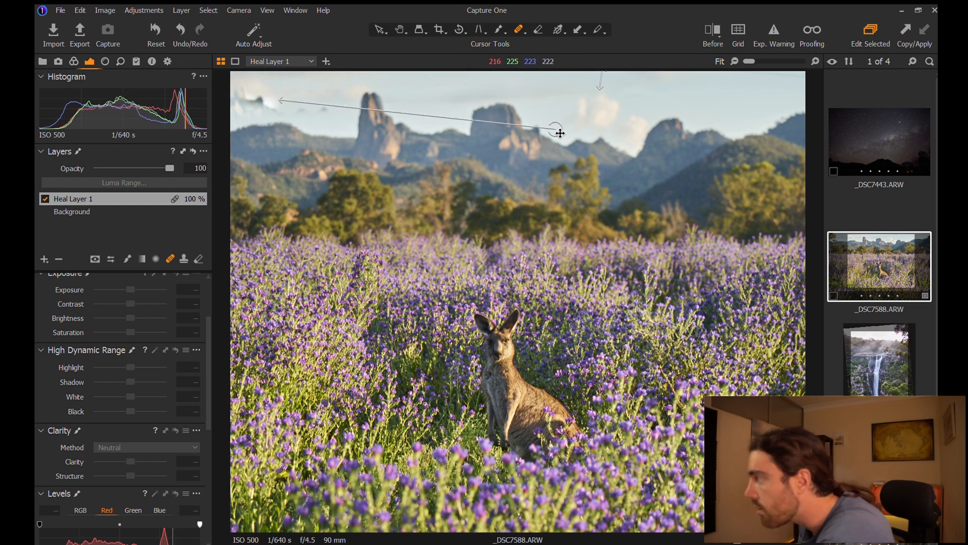
mouse_move(560, 132)
mouse_down()
mouse_move(355, 102)
mouse_move(234, 67)
mouse_up()
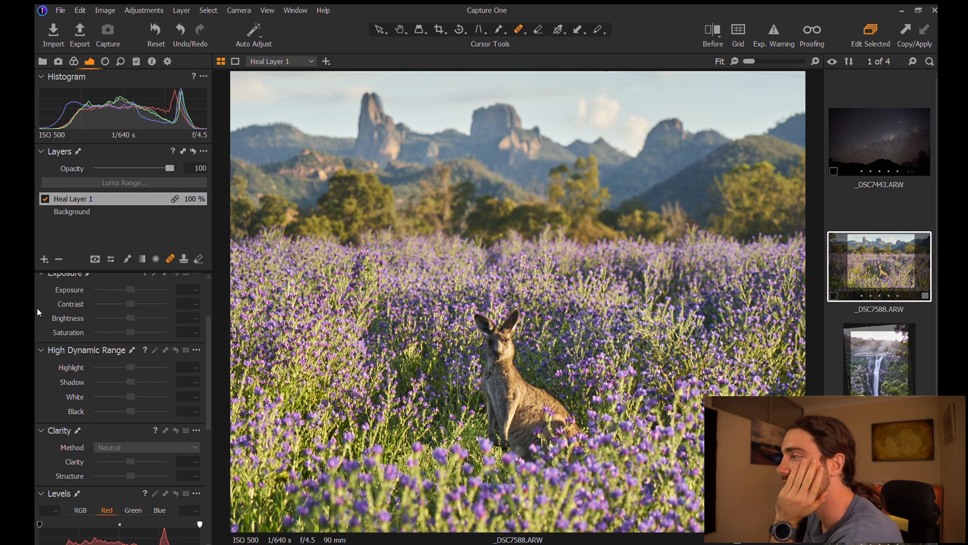
Add an adjustment layer, mask the sky above the mountains, and set its highlight to 83
click(43, 259)
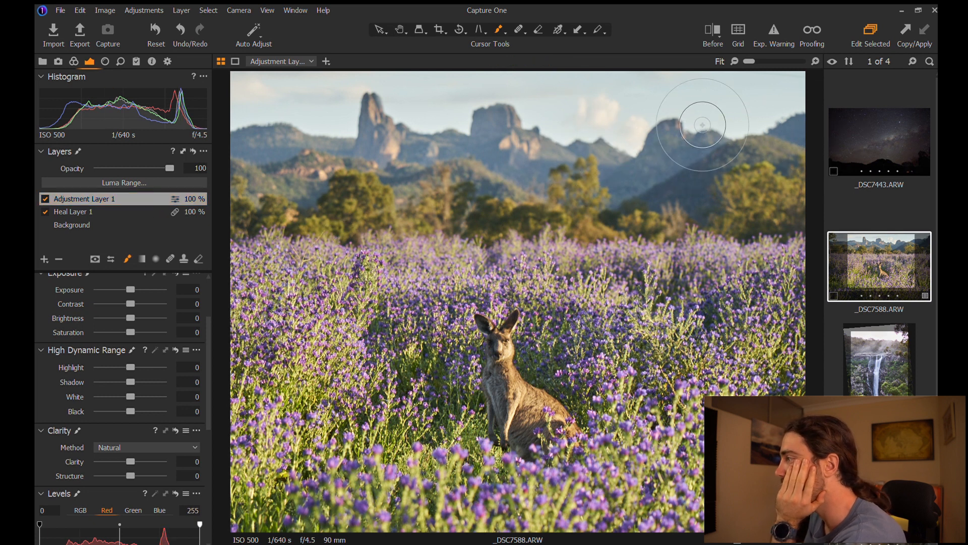
mouse_move(661, 125)
mouse_down()
mouse_move(620, 109)
mouse_move(439, 121)
mouse_move(482, 129)
mouse_move(575, 114)
mouse_move(661, 145)
mouse_move(827, 121)
mouse_move(371, 126)
mouse_move(368, 150)
mouse_move(216, 87)
mouse_up()
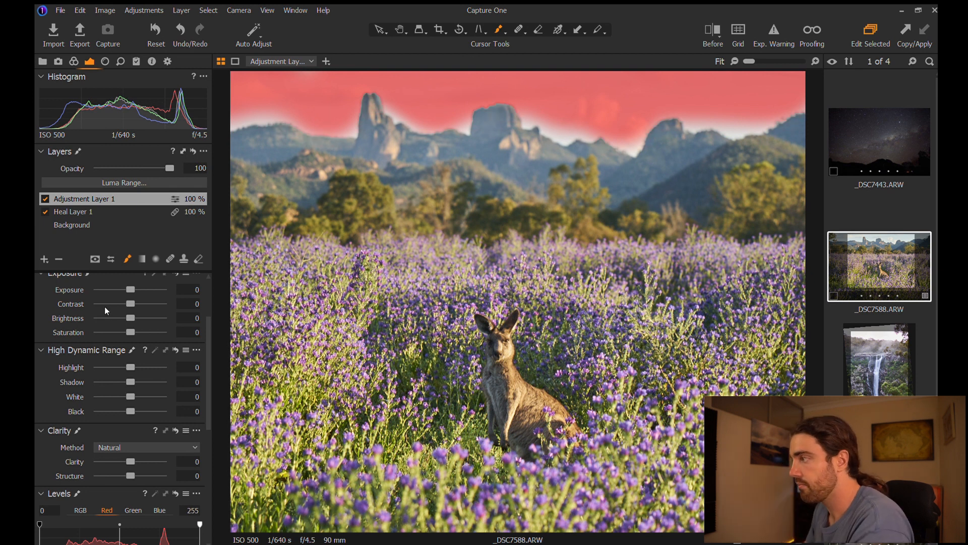
key(m)
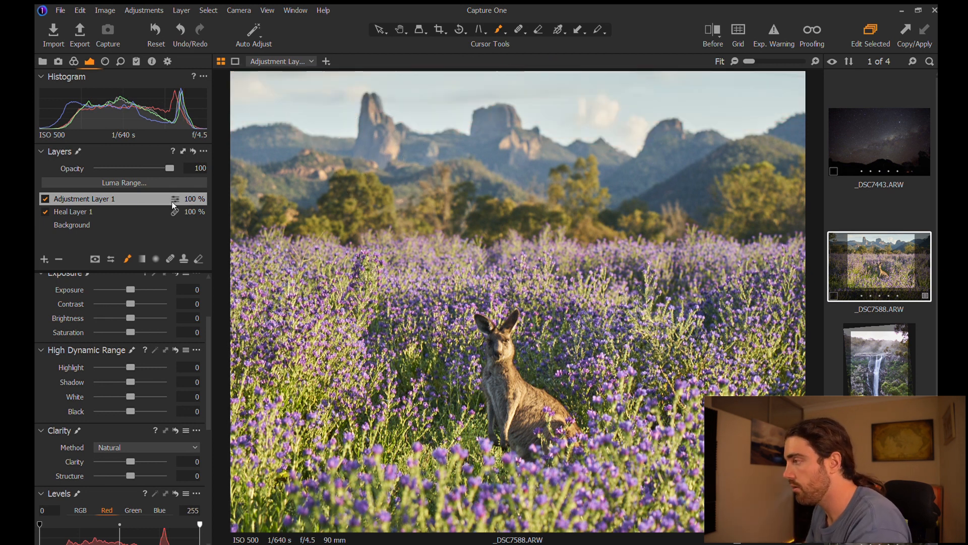
drag(125, 362, 159, 361)
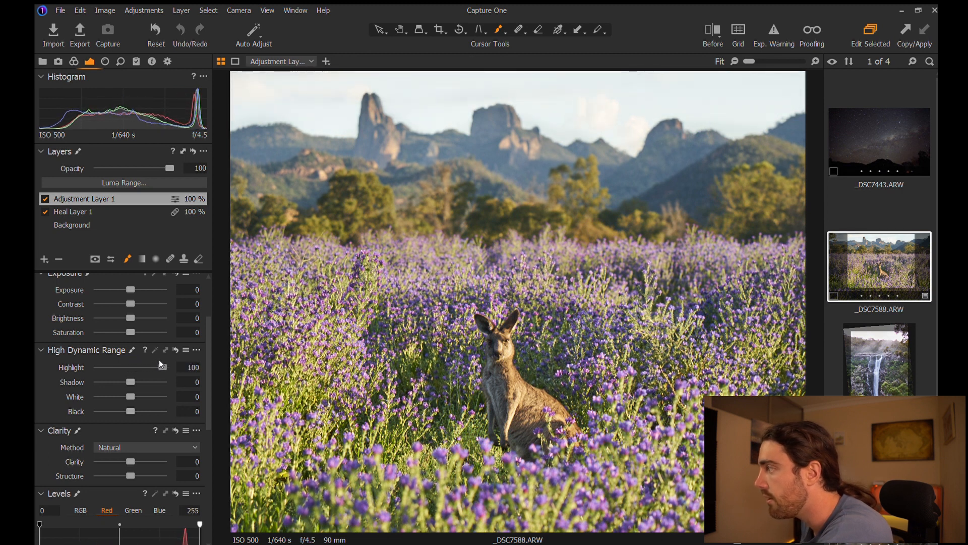
drag(158, 359, 152, 360)
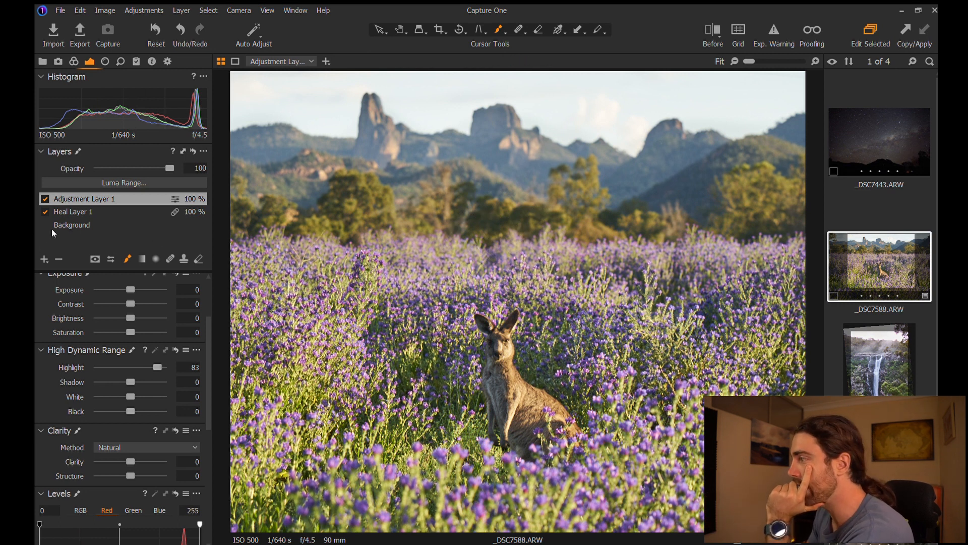
Add another adjustment layer and brush its mask over the kangaroo's face
click(44, 259)
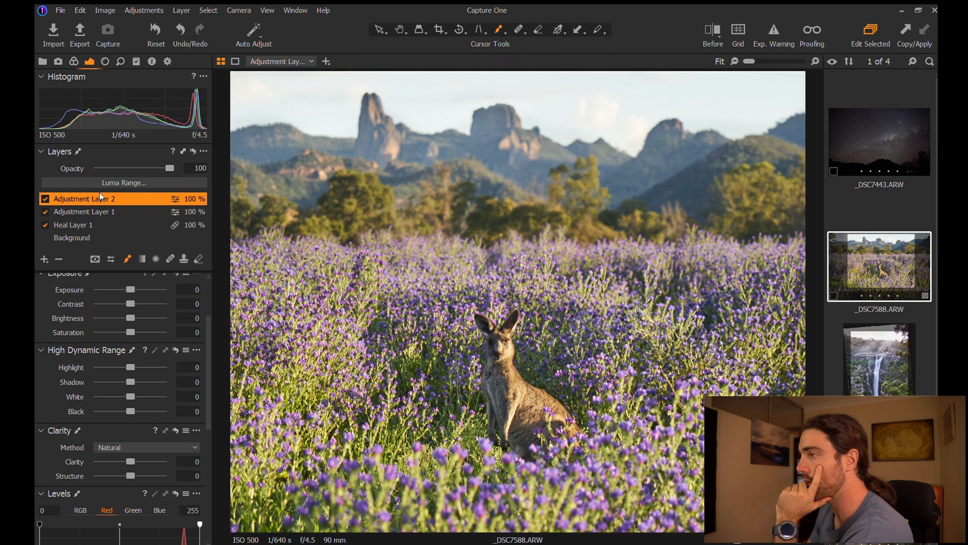
scroll(502, 361, up, 6)
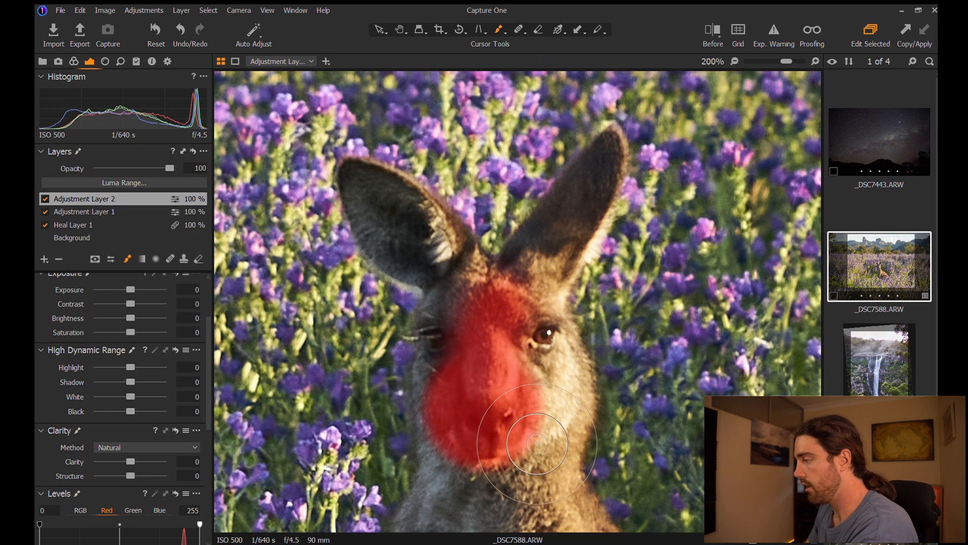
mouse_move(537, 444)
mouse_down()
mouse_move(517, 389)
mouse_move(515, 452)
mouse_move(505, 354)
mouse_move(486, 309)
mouse_move(421, 258)
mouse_move(551, 367)
mouse_move(578, 454)
mouse_move(591, 432)
mouse_move(577, 379)
mouse_move(593, 333)
mouse_move(625, 254)
mouse_move(658, 225)
mouse_move(586, 337)
mouse_move(541, 444)
mouse_move(551, 462)
mouse_up()
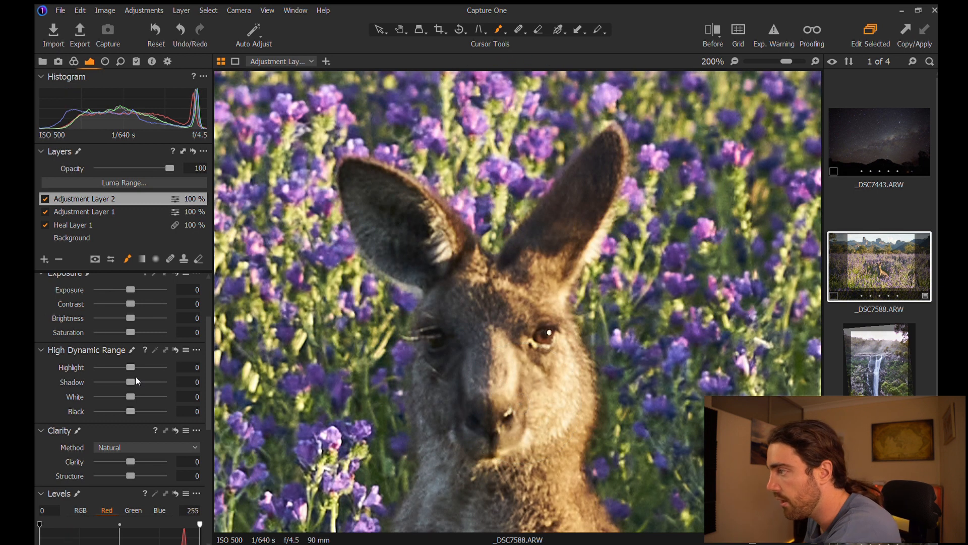
Set the kangaroo face layer's contrast to 8, highlight to -42, shadow to 45 and black to 47
drag(122, 378, 136, 409)
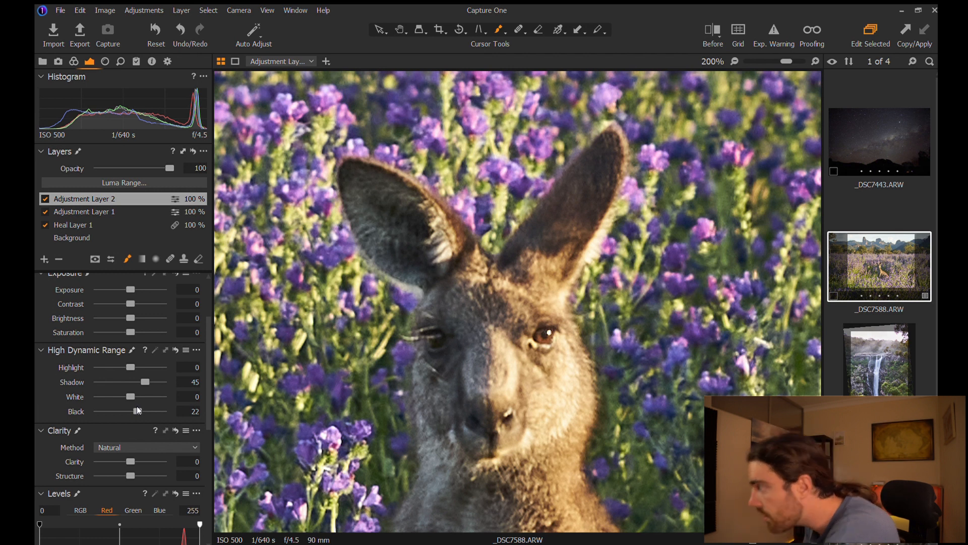
key(h)
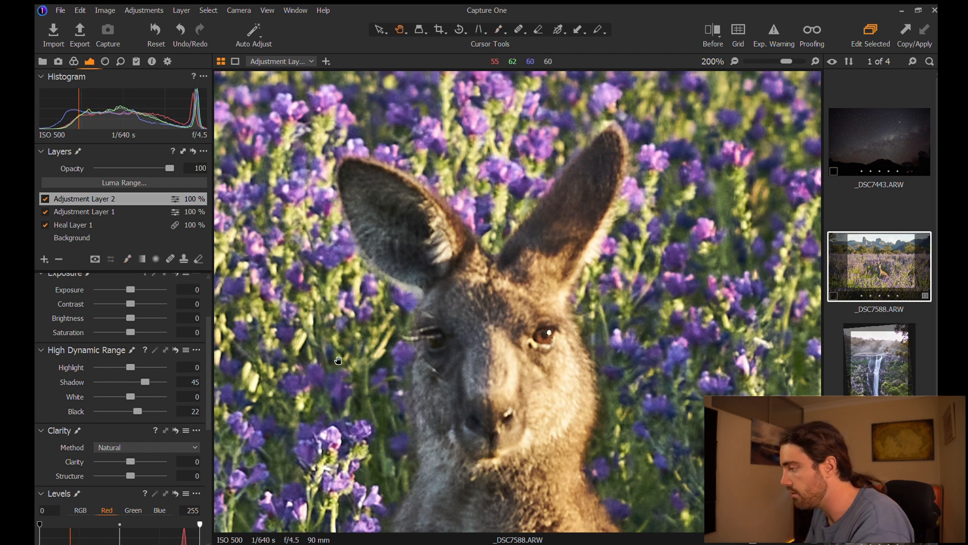
double_click(368, 425)
double_click(501, 370)
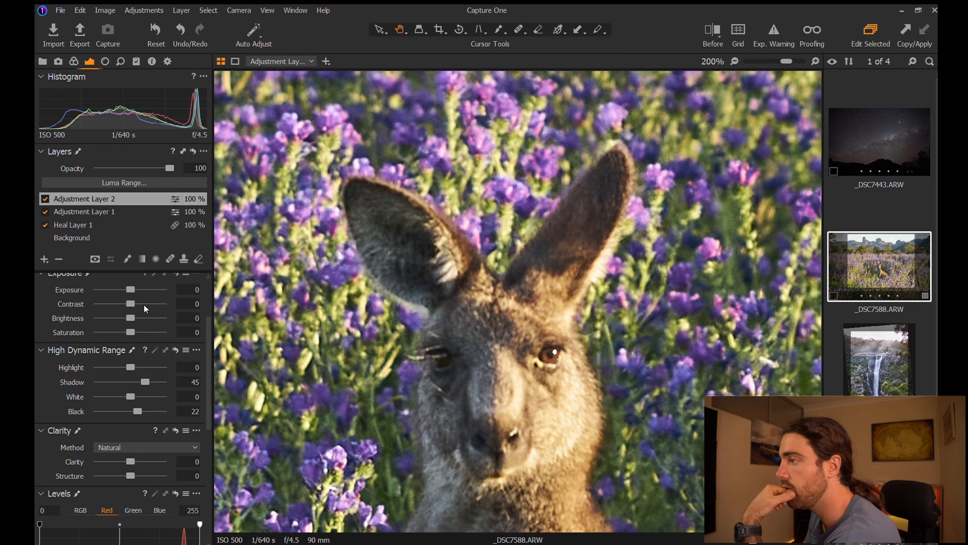
key(ctrl+0)
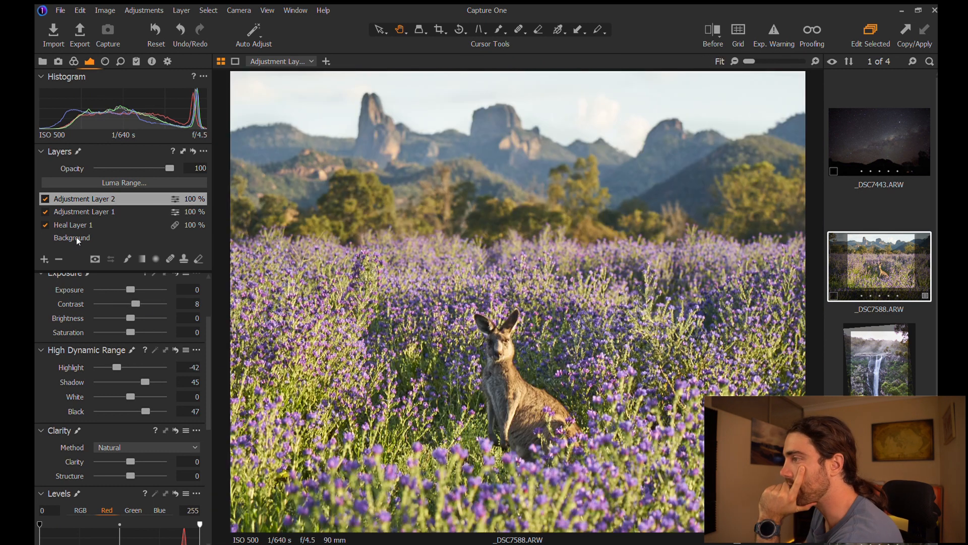
On the Background layer, set the purple range's hue to 8.3 and saturation to 40.9 in the Color Editor
click(78, 237)
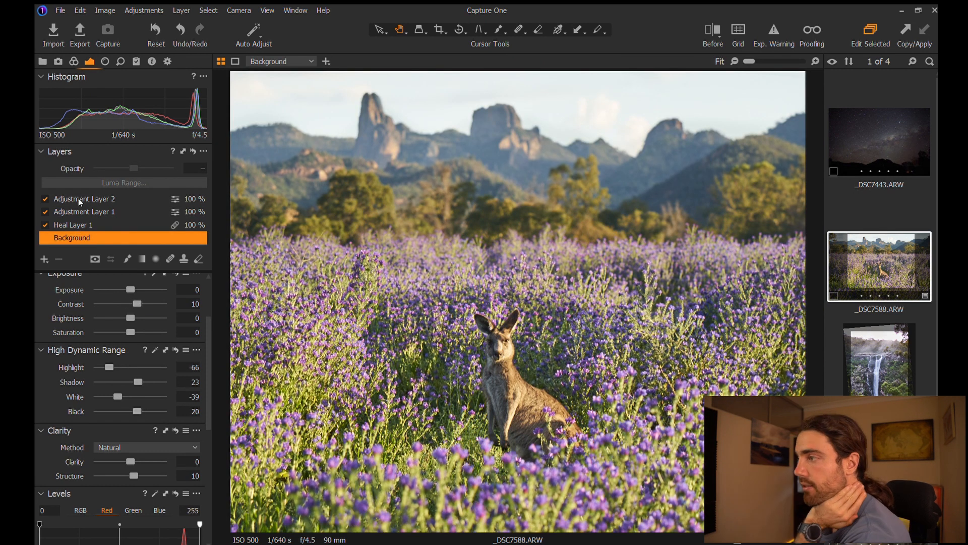
click(74, 61)
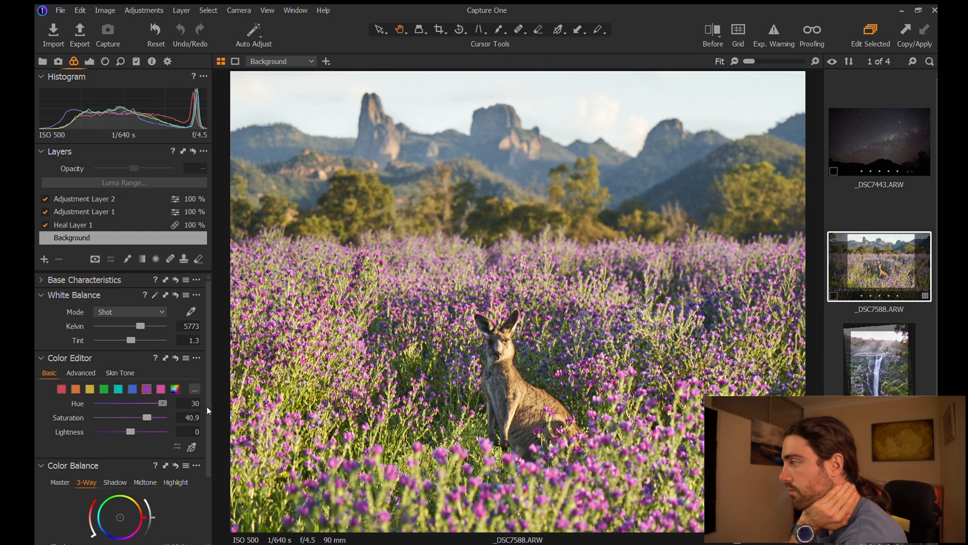
drag(206, 407, 136, 400)
double_click(127, 402)
Compare the before and after versions of the kangaroo photo and the waterfall photo _DSC8101.ARW with the split view
click(709, 33)
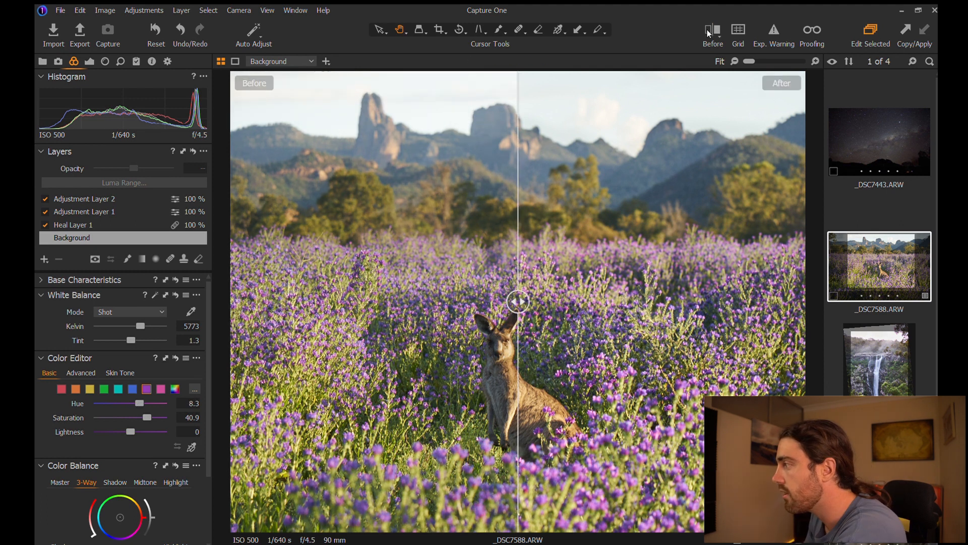
drag(519, 303, 812, 298)
key(y)
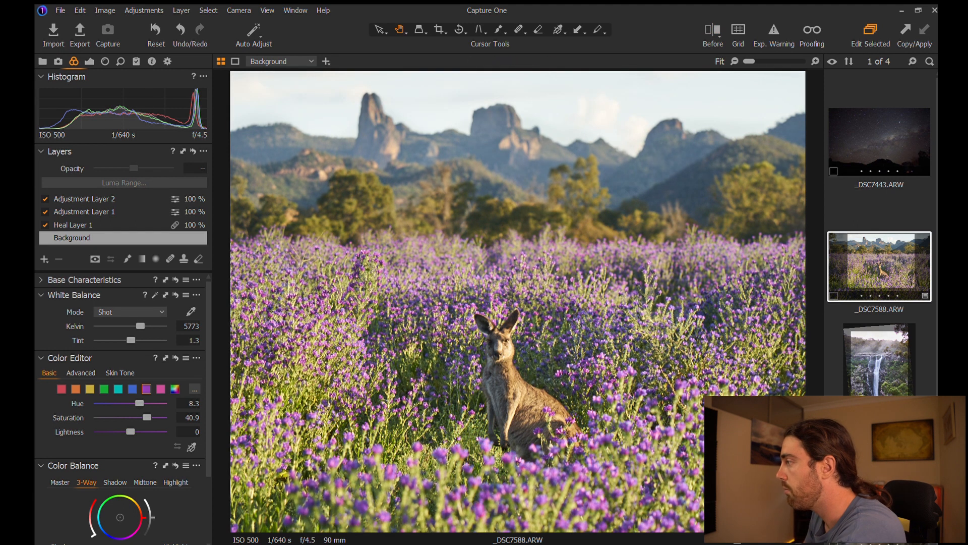
click(880, 371)
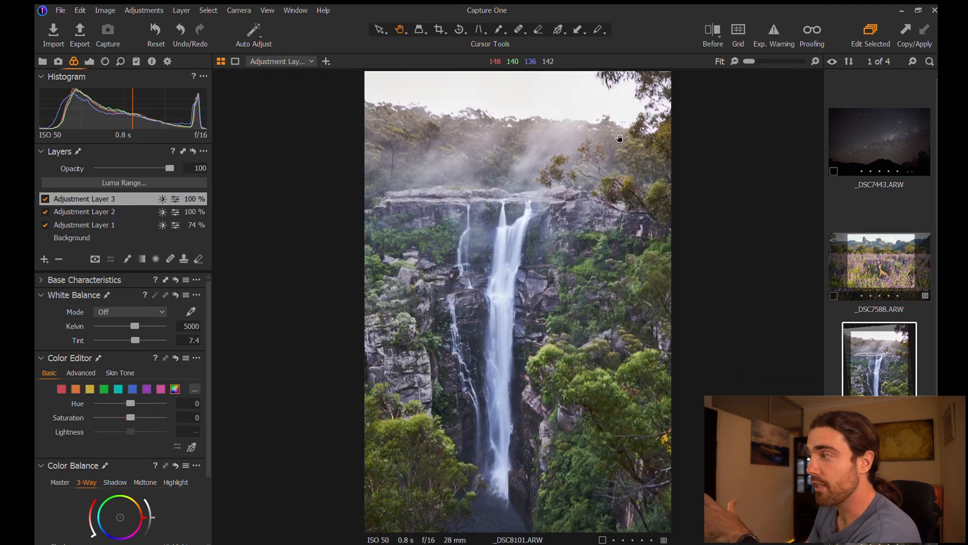
click(707, 28)
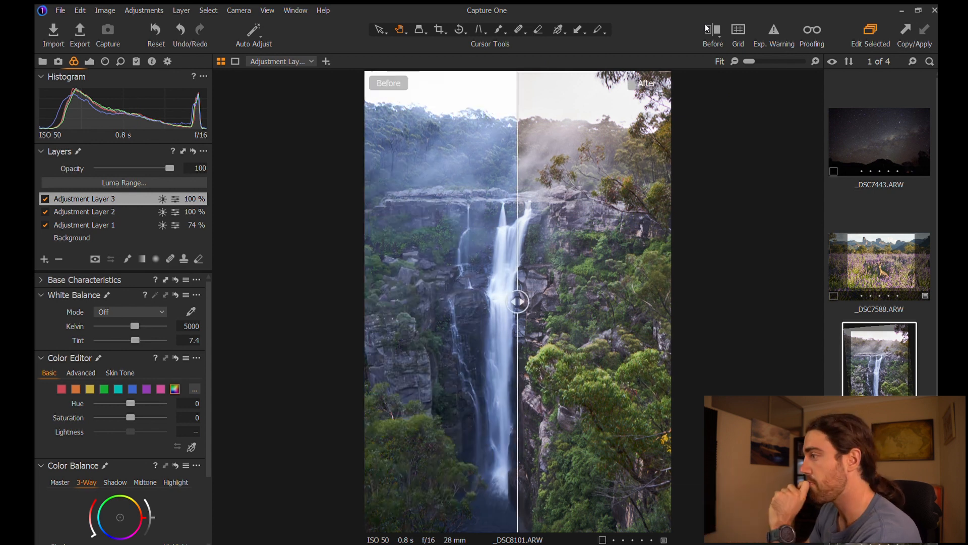
drag(517, 301, 359, 299)
click(705, 46)
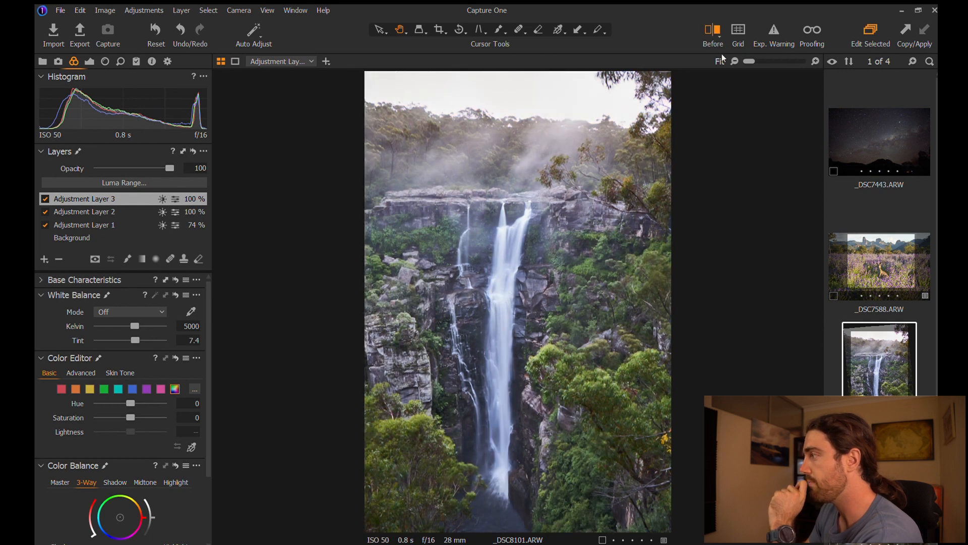
On the kangaroo photo's Background layer, set yellow saturation to 16.4 and red saturation to 15.2, and compare before and after
click(896, 275)
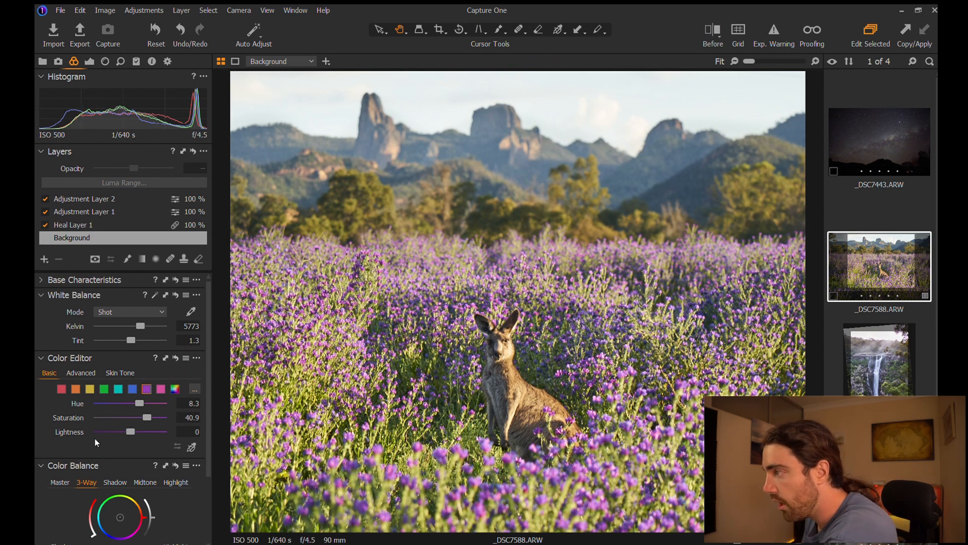
click(103, 388)
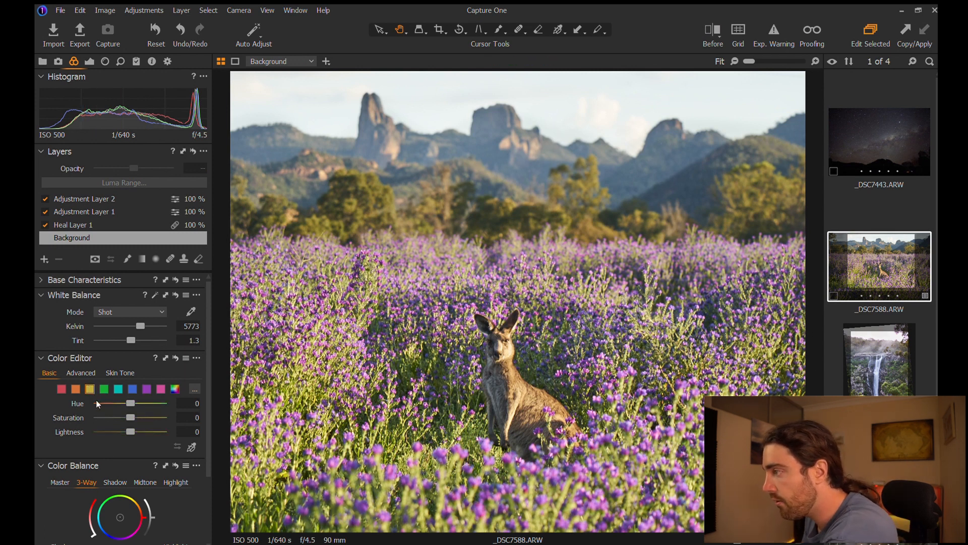
drag(125, 413, 131, 413)
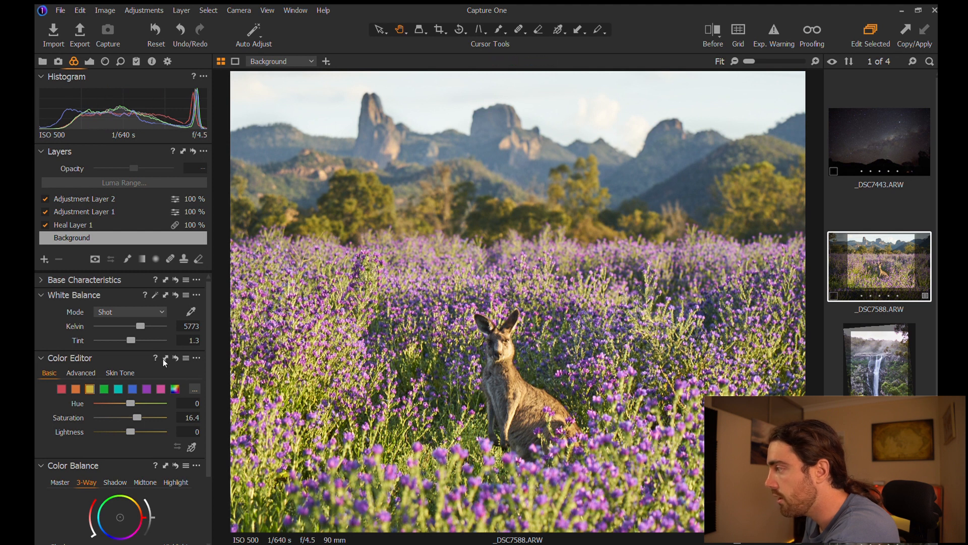
click(61, 388)
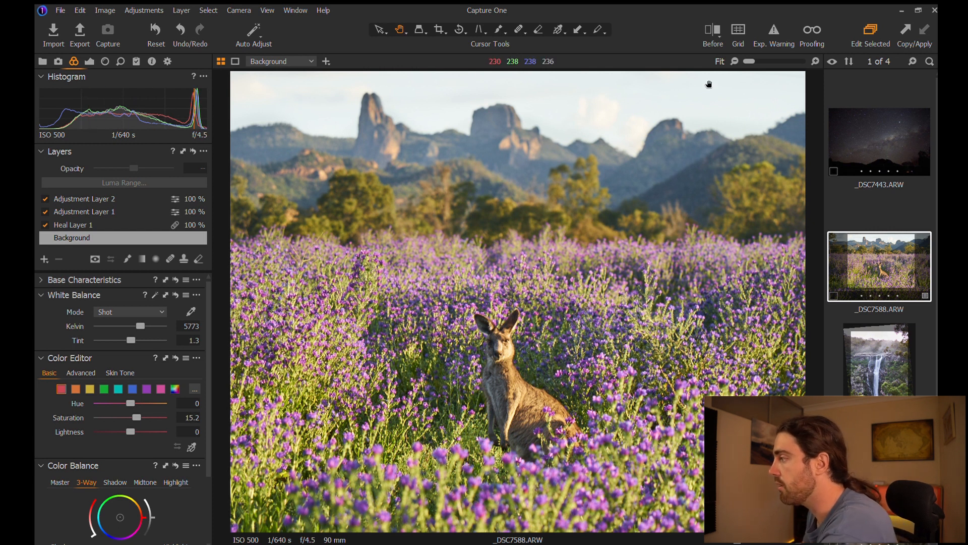
click(712, 31)
drag(516, 301, 333, 322)
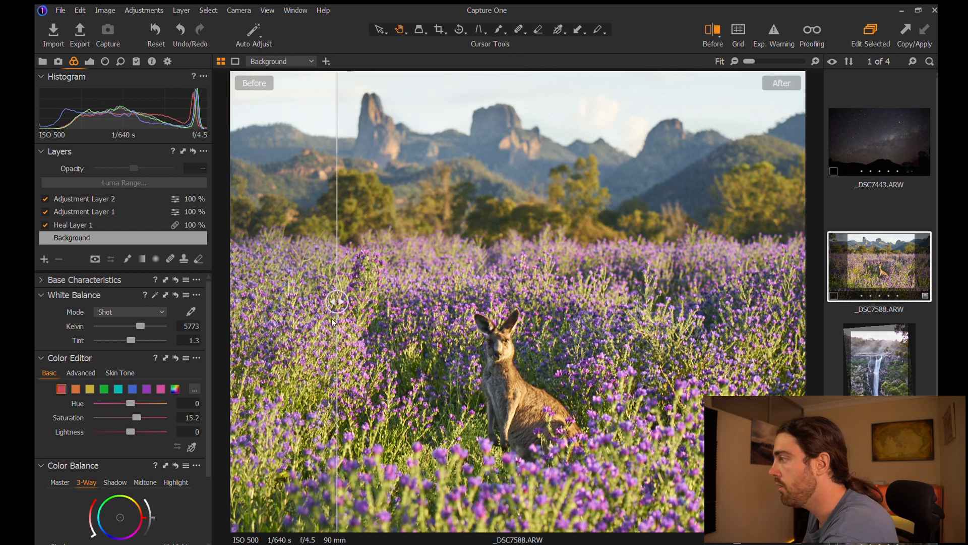
click(705, 31)
Add a new adjustment layer to the kangaroo photo and brush its mask across the trees and hills behind the flowers
key(ctrl+l)
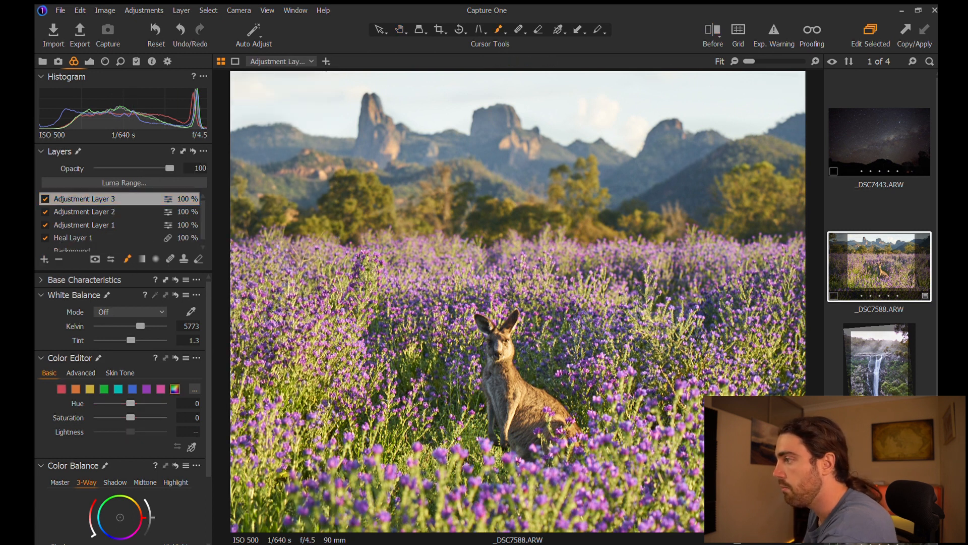
mouse_move(494, 224)
mouse_down()
mouse_move(662, 217)
mouse_move(837, 229)
mouse_move(276, 237)
mouse_move(693, 226)
mouse_move(814, 258)
mouse_move(271, 200)
mouse_up()
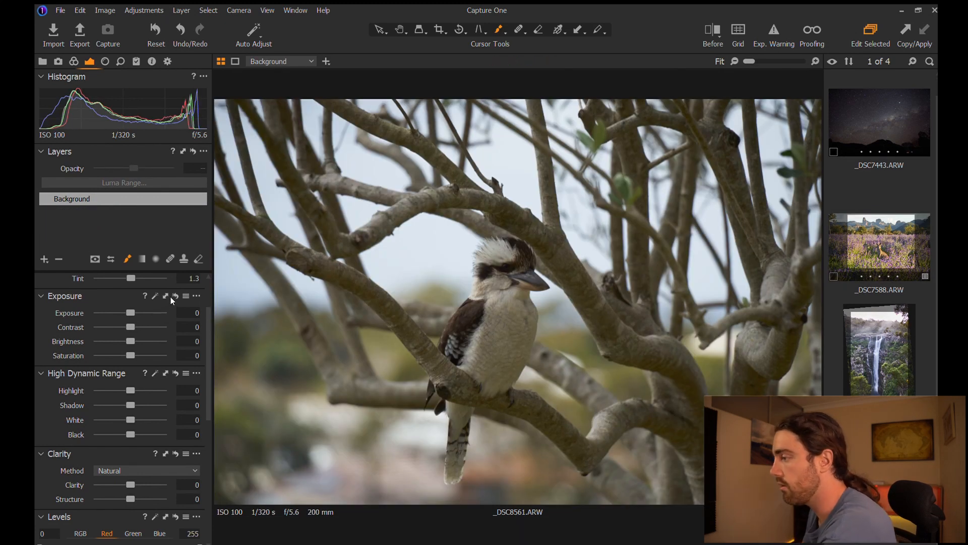
On the kookaburra photo _DSC8561.ARW, set contrast to 13, shadow to 45, highlight to -67, clarity to 10 and structure to 10
key(h)
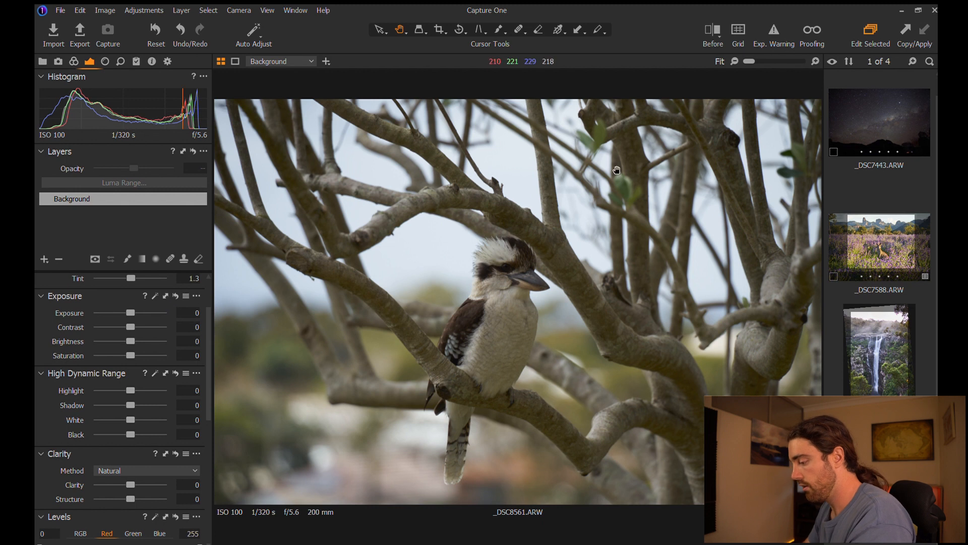
click(533, 268)
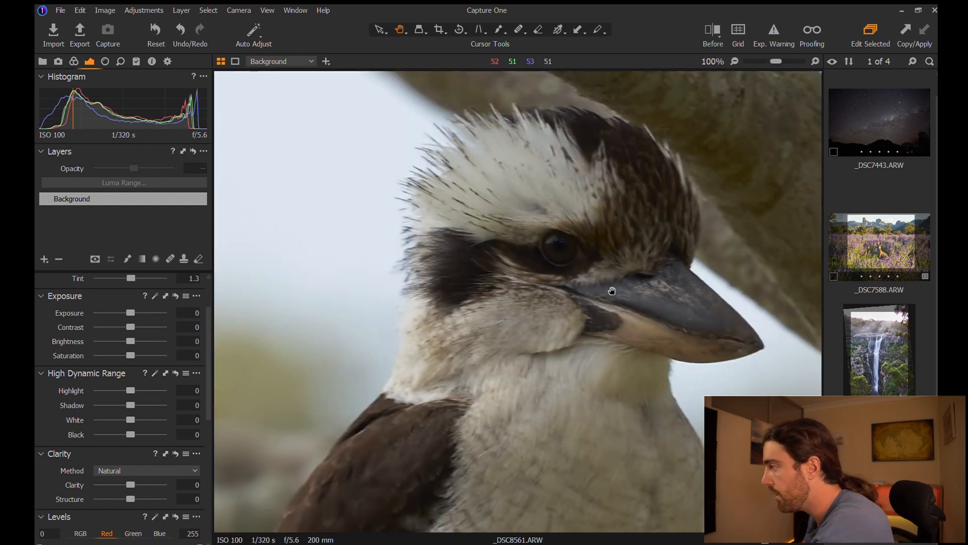
scroll(600, 261, up, 1)
click(601, 261)
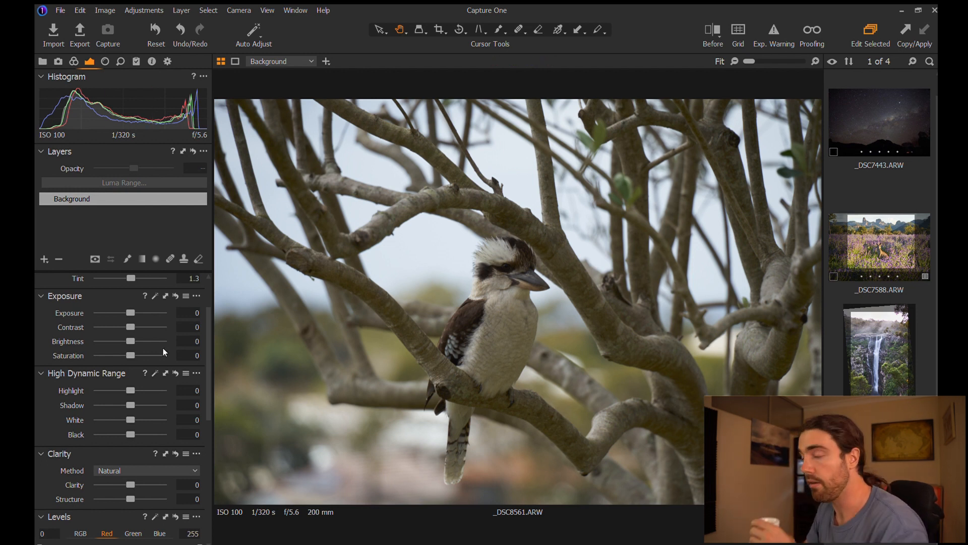
drag(128, 326, 135, 325)
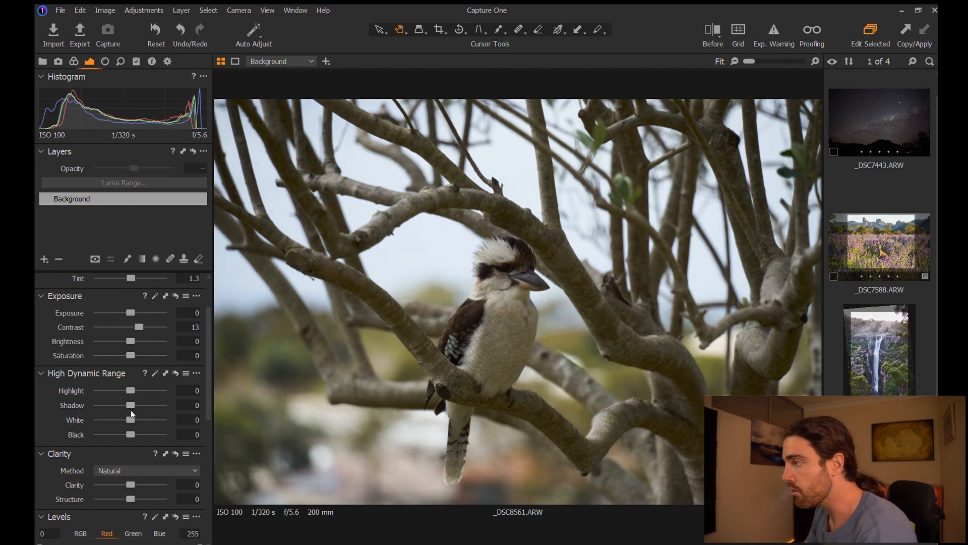
drag(122, 401, 137, 400)
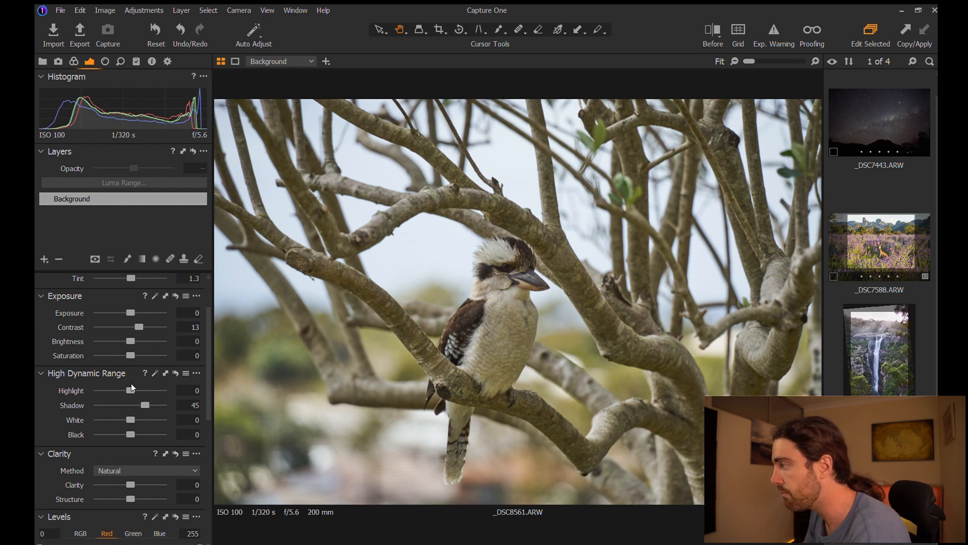
drag(126, 385, 107, 386)
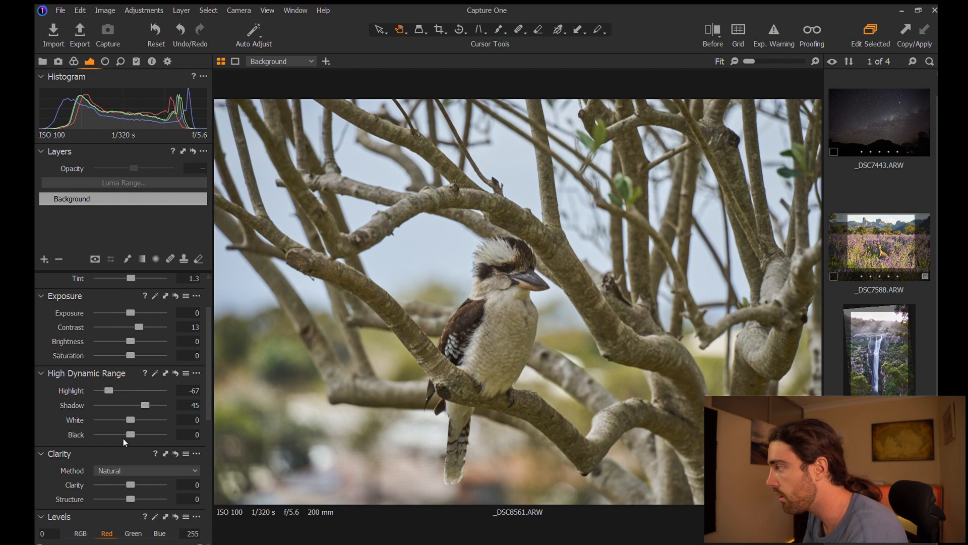
drag(125, 485, 130, 494)
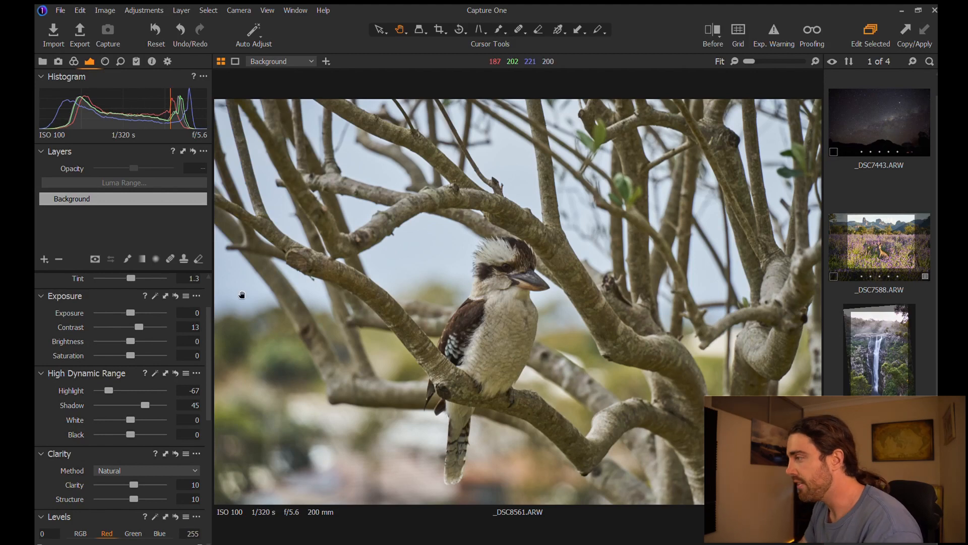
In the Color Editor, set the Background layer's green saturation to -16.4 and yellow saturation to -10.5
click(73, 61)
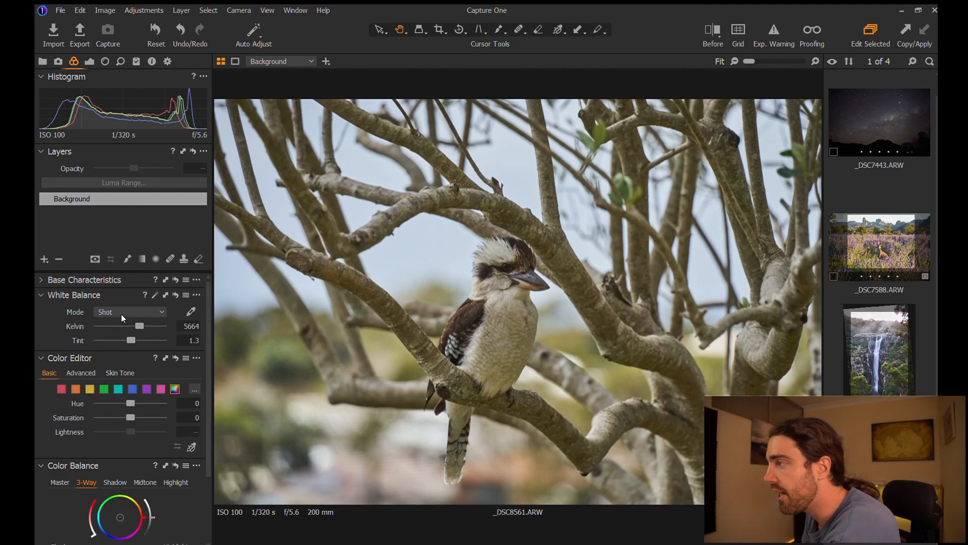
click(103, 389)
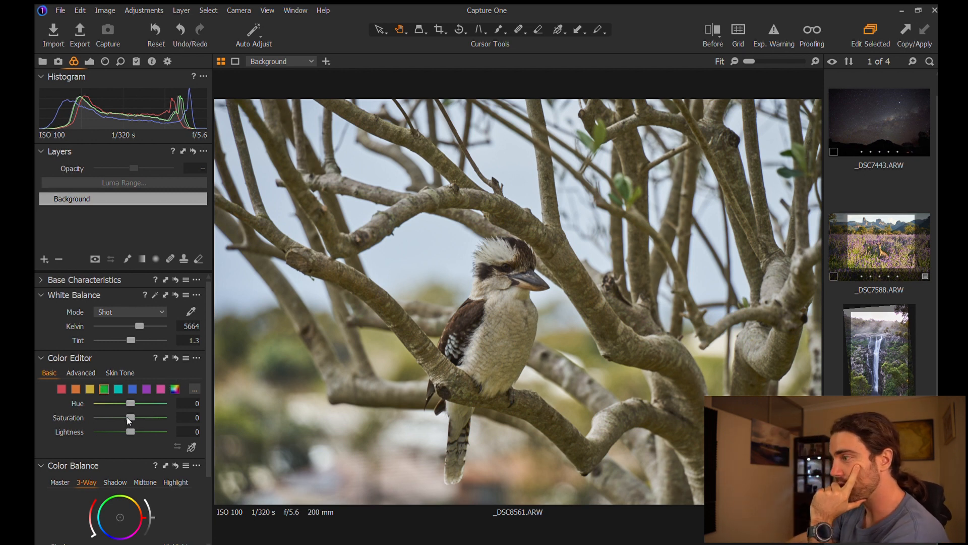
drag(129, 423, 119, 413)
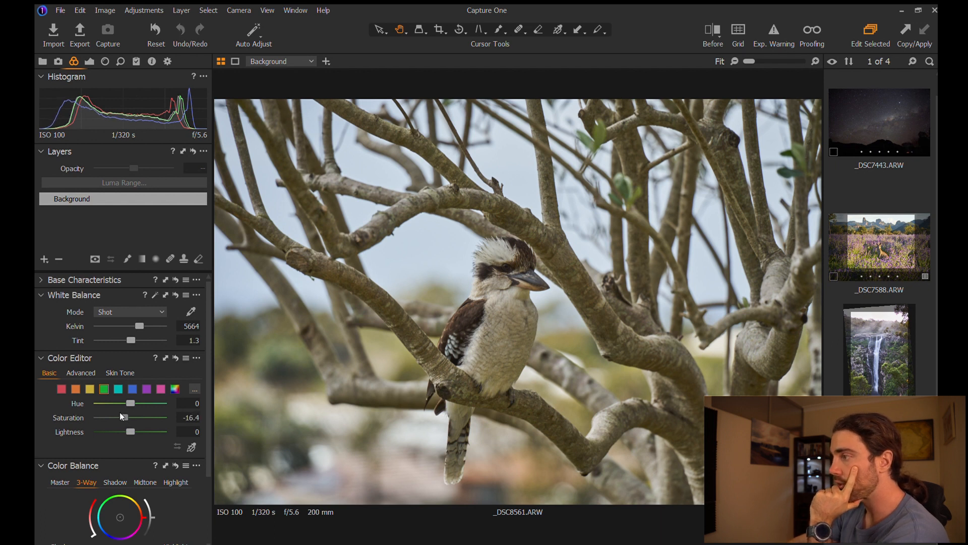
click(89, 389)
drag(129, 418, 124, 416)
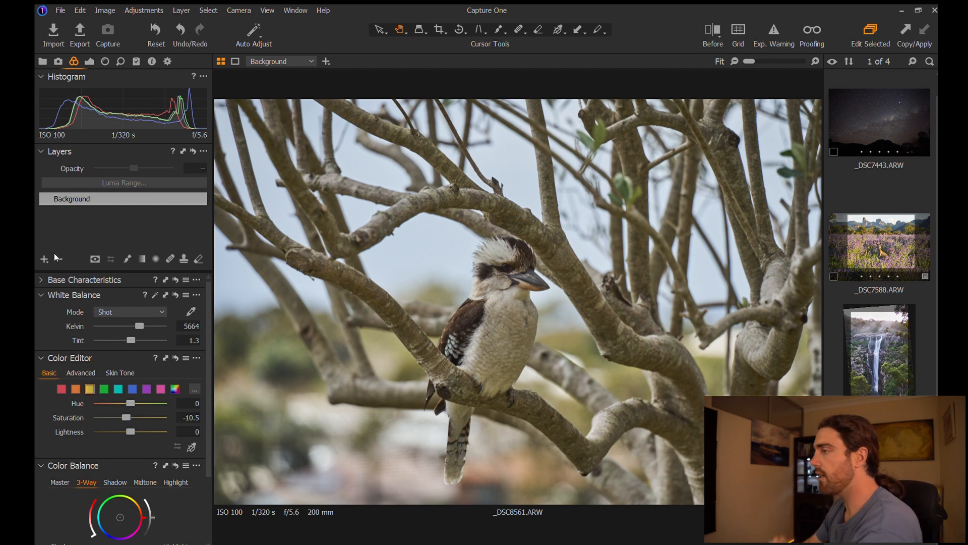
Add an adjustment layer, brush its mask over the kookaburra's head, beak and wing, and erase the overspill around the edges
click(40, 259)
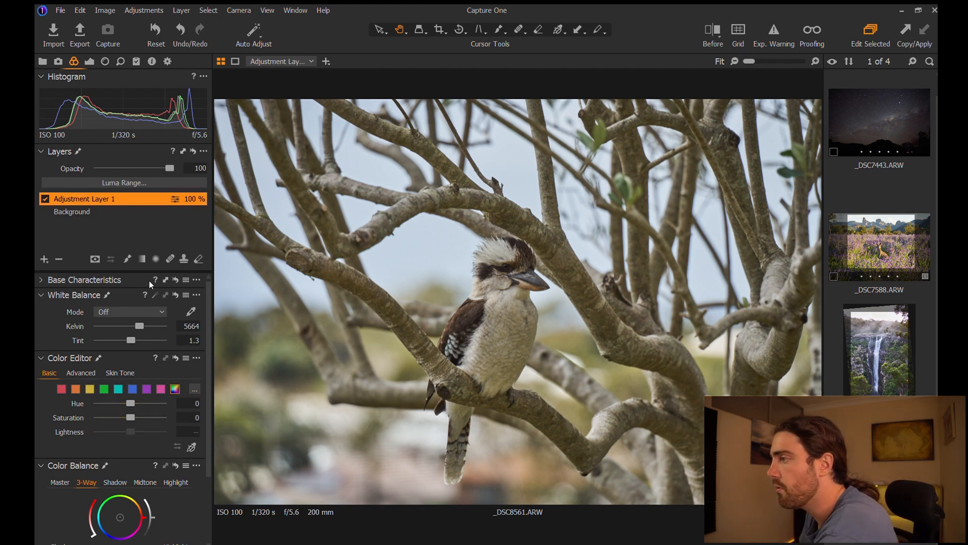
key(b)
scroll(504, 313, up, 3)
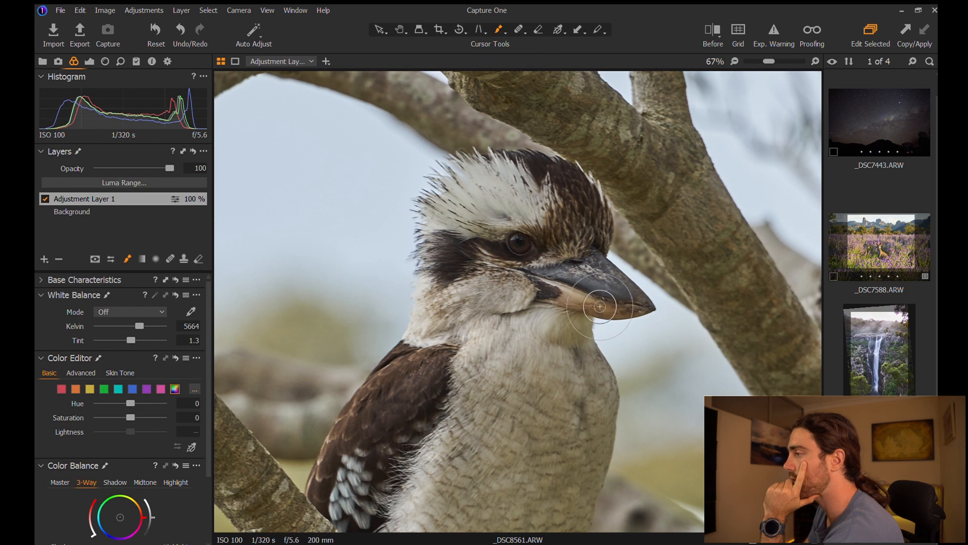
mouse_move(599, 307)
mouse_down()
mouse_move(627, 322)
mouse_move(611, 308)
mouse_move(604, 265)
mouse_move(586, 295)
mouse_move(574, 252)
mouse_move(599, 252)
mouse_move(606, 288)
mouse_move(611, 256)
mouse_move(589, 222)
mouse_move(545, 216)
mouse_move(547, 309)
mouse_move(541, 242)
mouse_move(566, 250)
mouse_move(525, 321)
mouse_move(468, 332)
mouse_move(476, 285)
mouse_move(485, 381)
mouse_move(475, 296)
mouse_move(486, 218)
mouse_move(506, 225)
mouse_move(518, 270)
mouse_move(518, 209)
mouse_move(575, 220)
mouse_move(483, 216)
mouse_move(462, 262)
mouse_move(461, 472)
mouse_move(446, 512)
mouse_move(410, 535)
mouse_up()
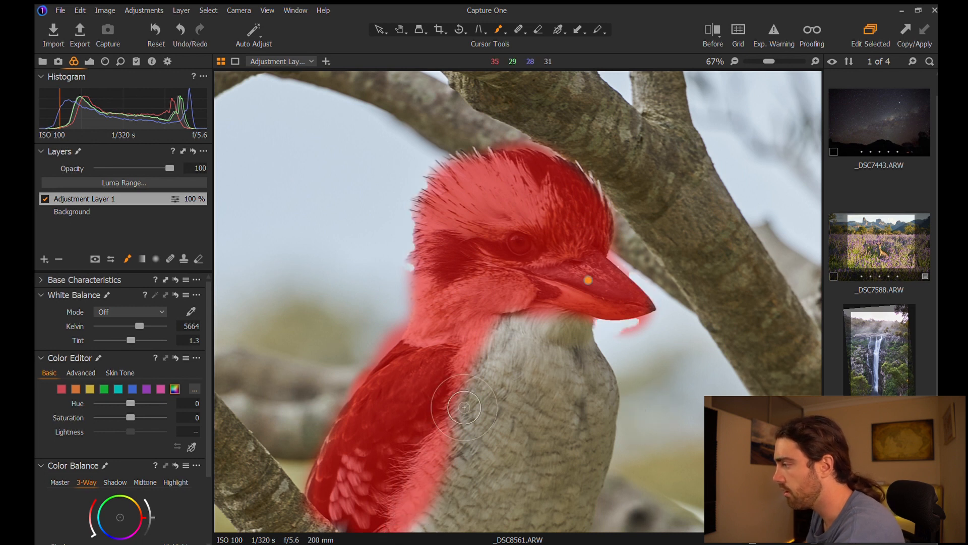
click(197, 258)
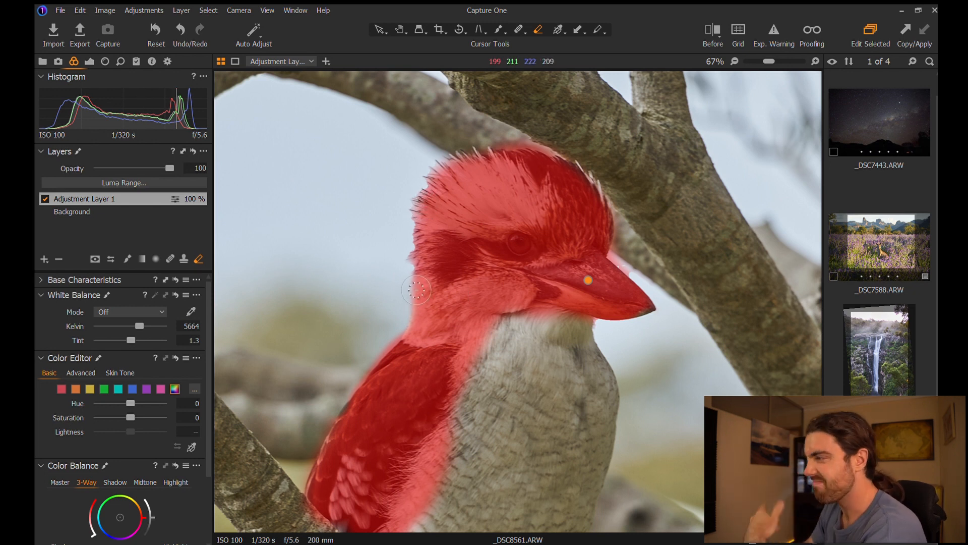
Hide the mask overlay and set the kookaburra layer's contrast to 5, shadow to 26 and structure to 7
key(m)
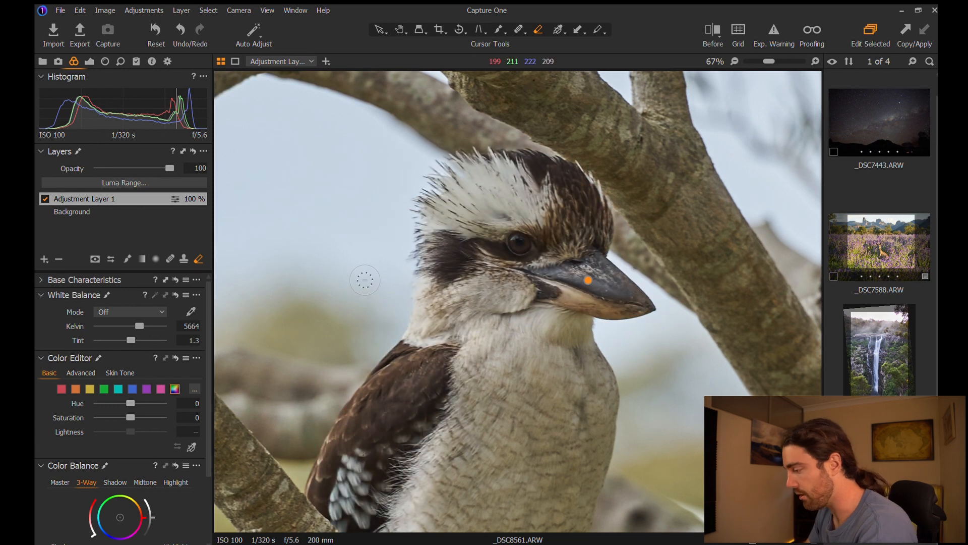
click(87, 60)
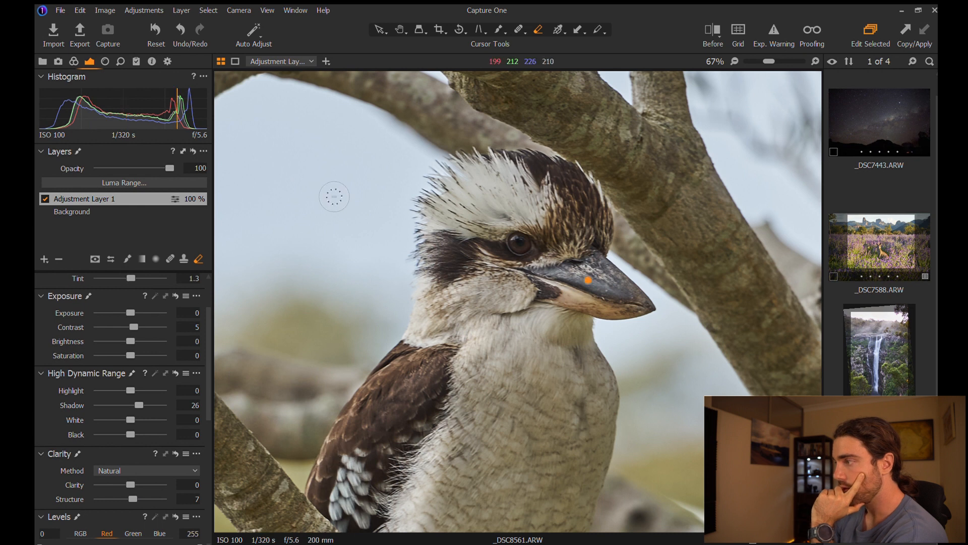
key(ctrl+0)
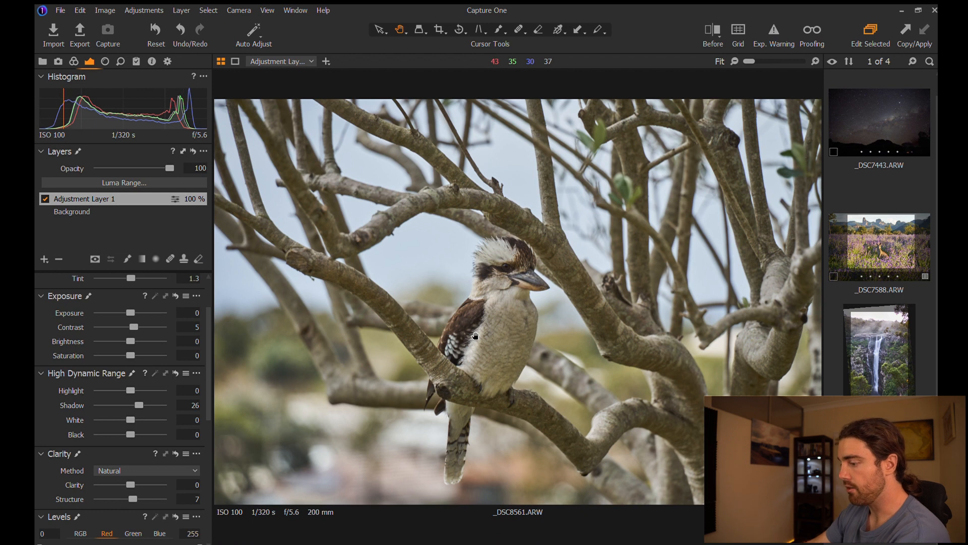
Crop the photo tighter around the kookaburra and its branch, leaving some space in front of the beak
click(441, 29)
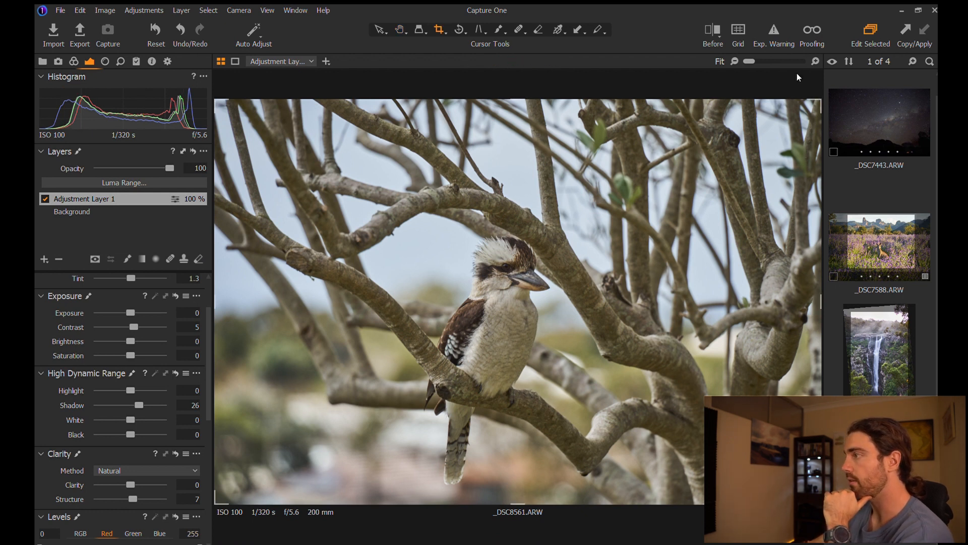
drag(824, 108, 680, 177)
drag(384, 354, 438, 346)
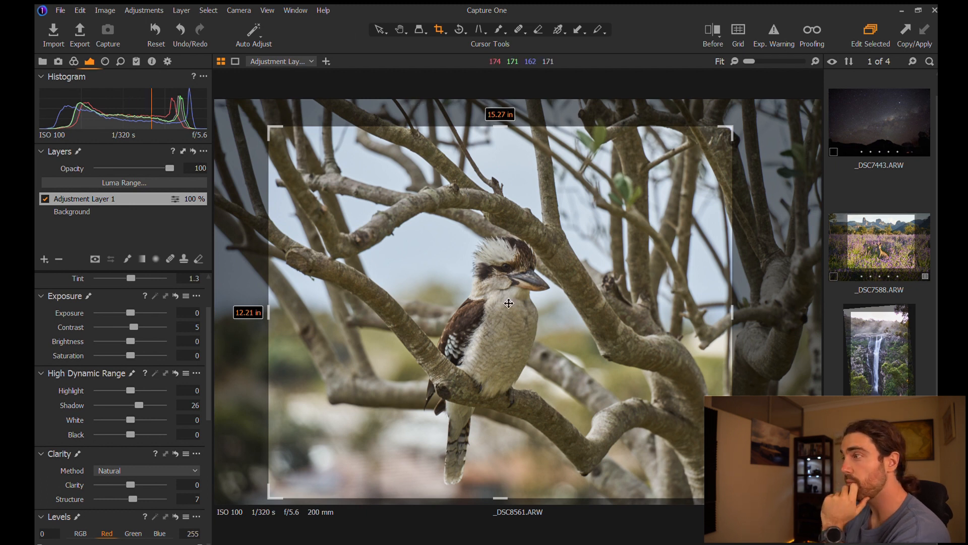
drag(505, 317, 504, 314)
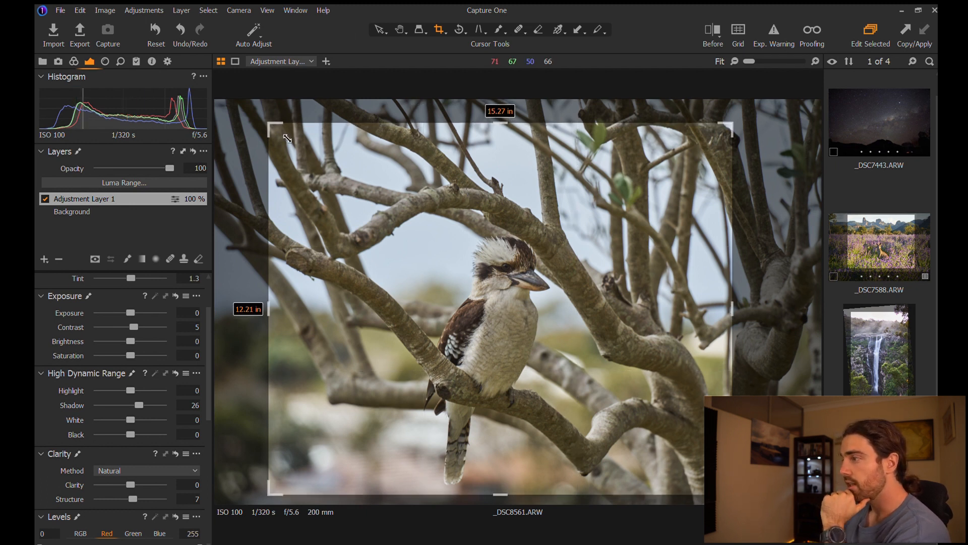
drag(268, 122, 324, 181)
drag(562, 359, 525, 357)
key(h)
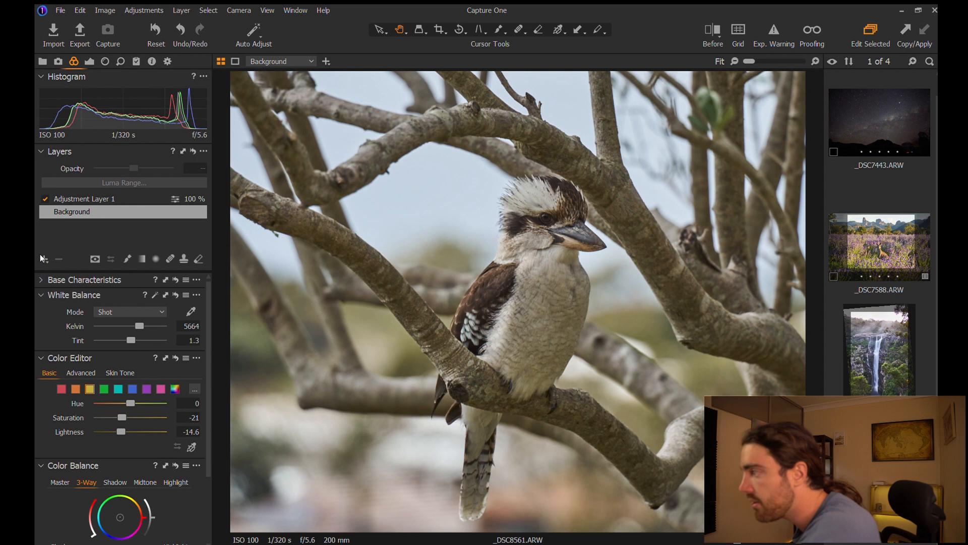
Add a second adjustment layer and brush its mask over the kookaburra's eye
click(43, 259)
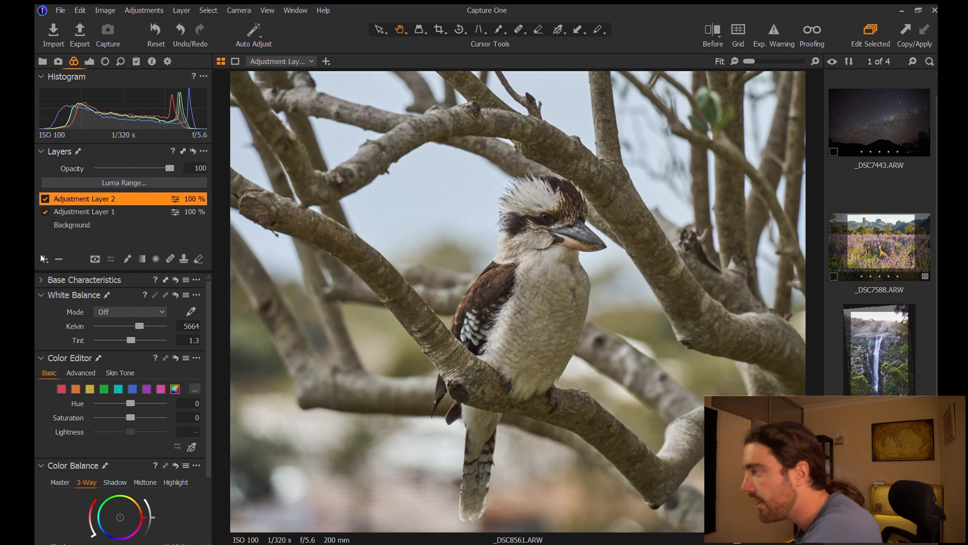
scroll(535, 222, up, 5)
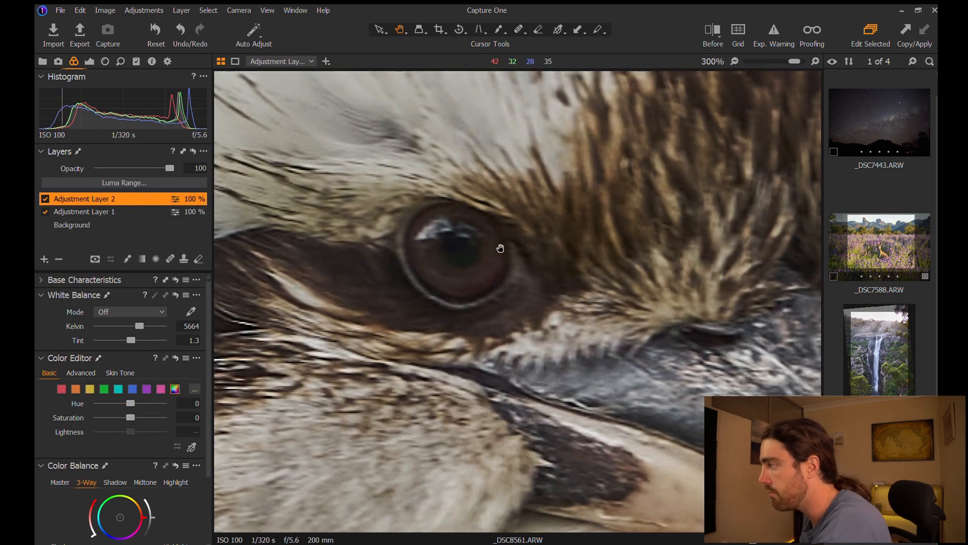
key(b)
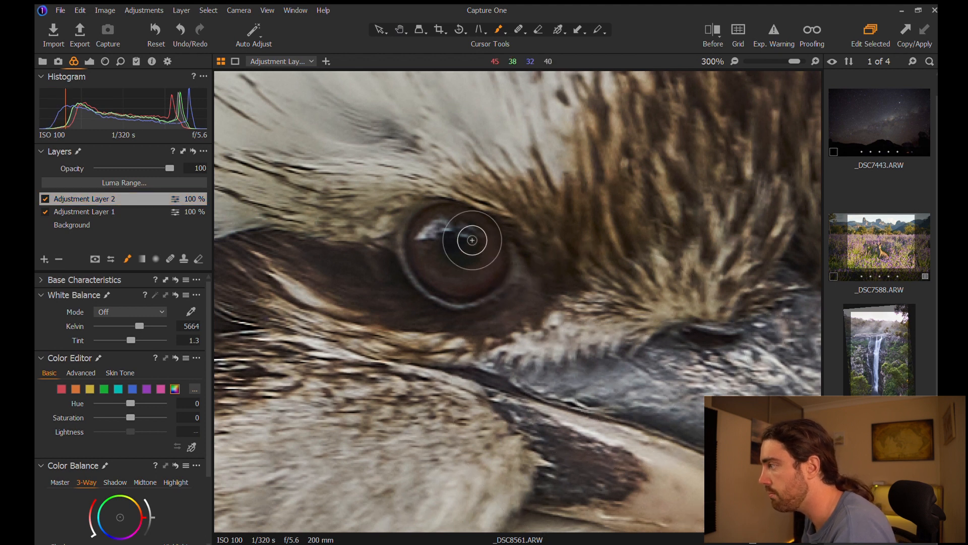
mouse_move(472, 240)
mouse_down()
mouse_move(471, 285)
mouse_move(499, 294)
mouse_move(498, 271)
mouse_move(483, 270)
mouse_move(484, 298)
mouse_move(508, 294)
mouse_move(510, 269)
mouse_move(500, 258)
mouse_move(458, 256)
mouse_up()
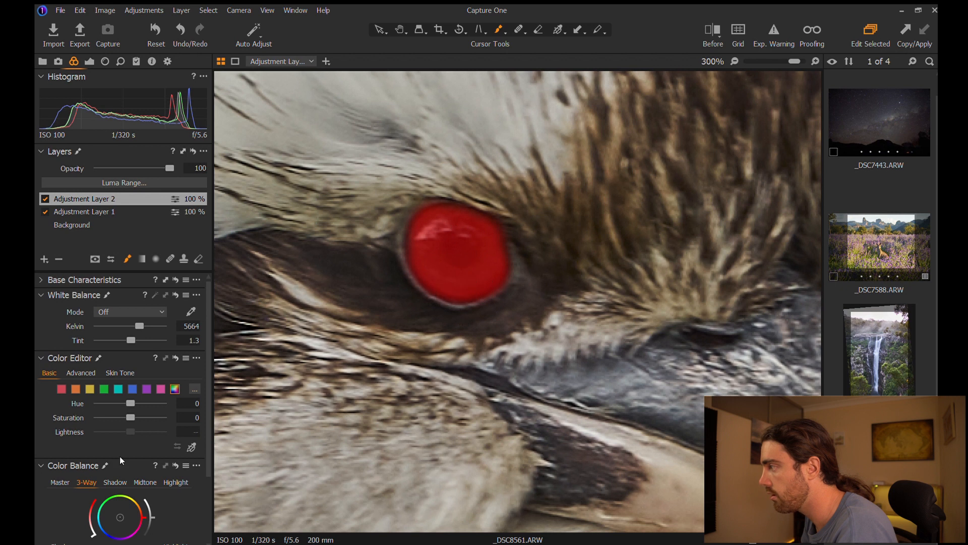
Set the eye layer's shadow to 60 and brightness to 4, and hide the mask overlay
click(89, 62)
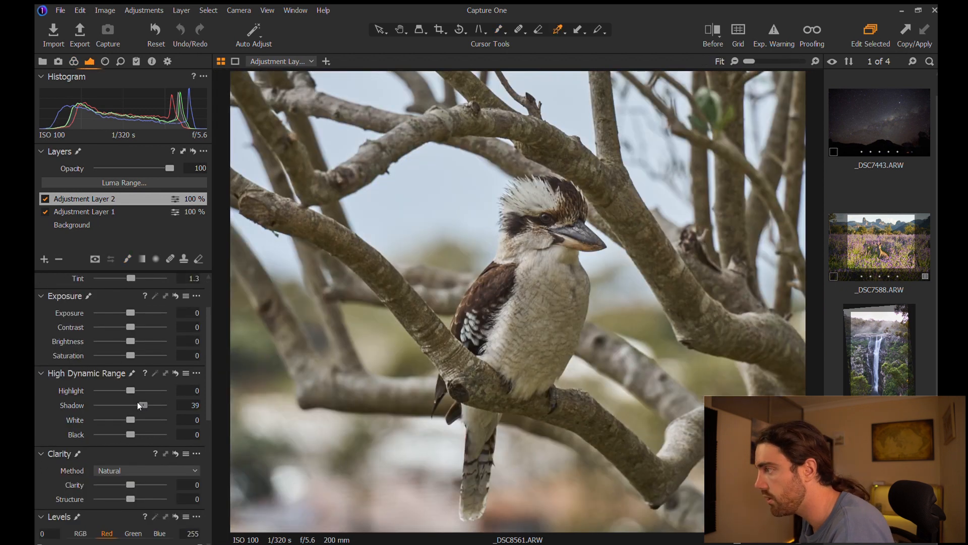
drag(137, 402, 144, 415)
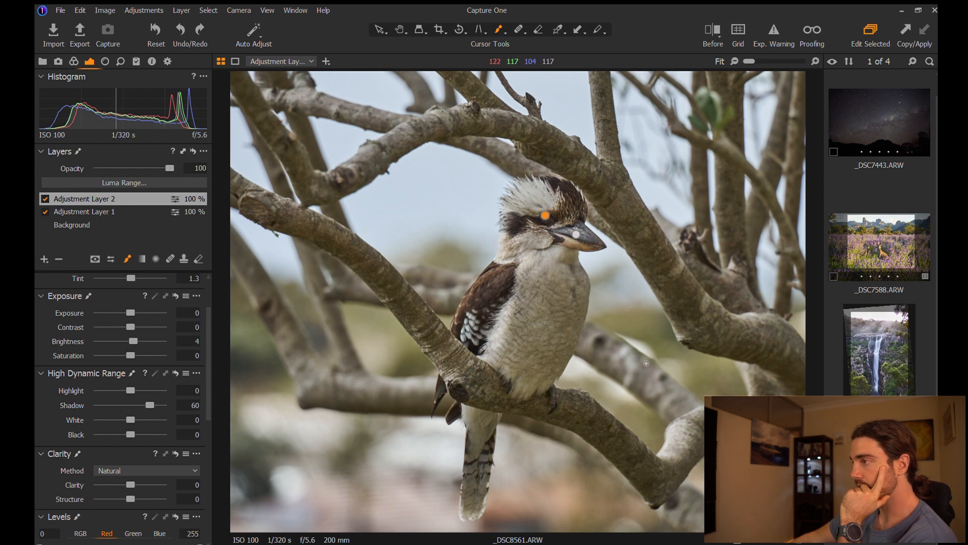
key(h)
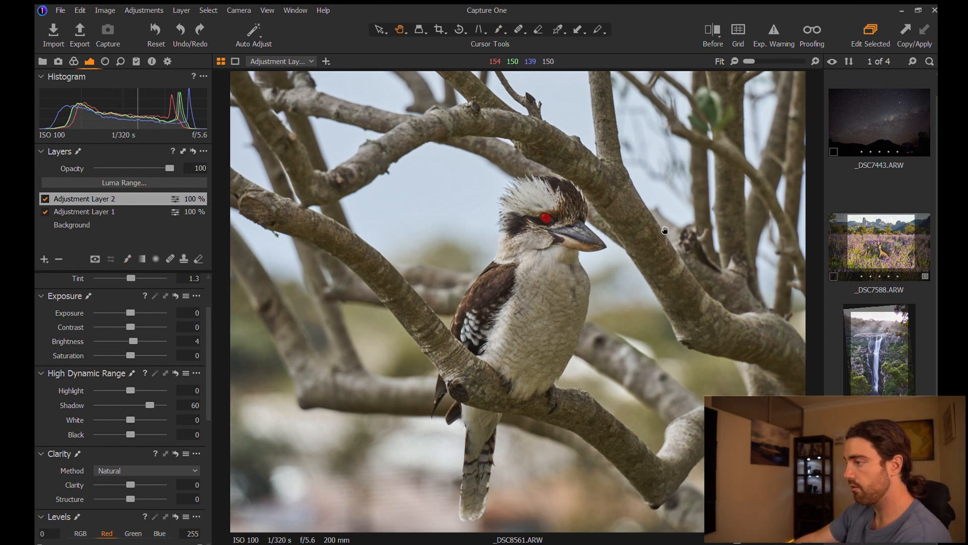
key(m)
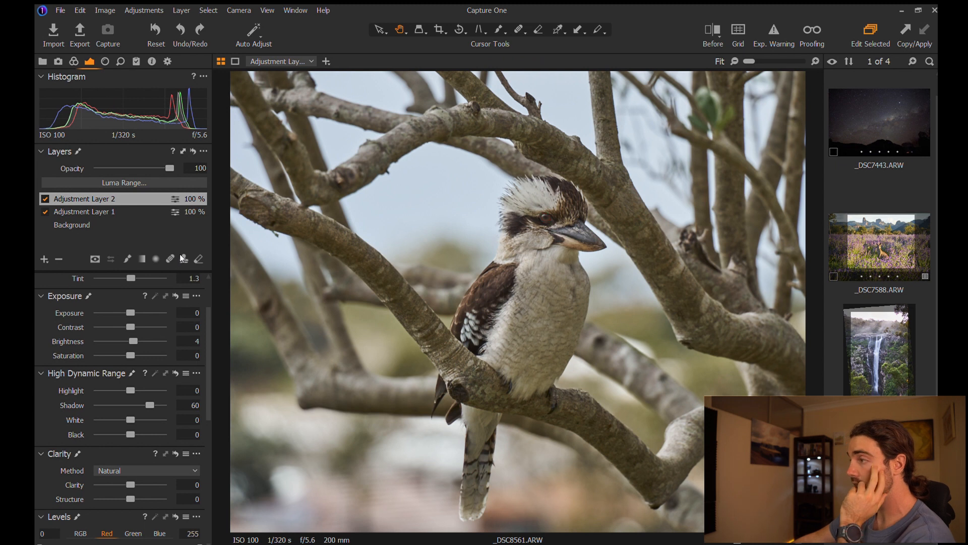
Compare the before and after versions of the kookaburra photo with the split view
click(709, 30)
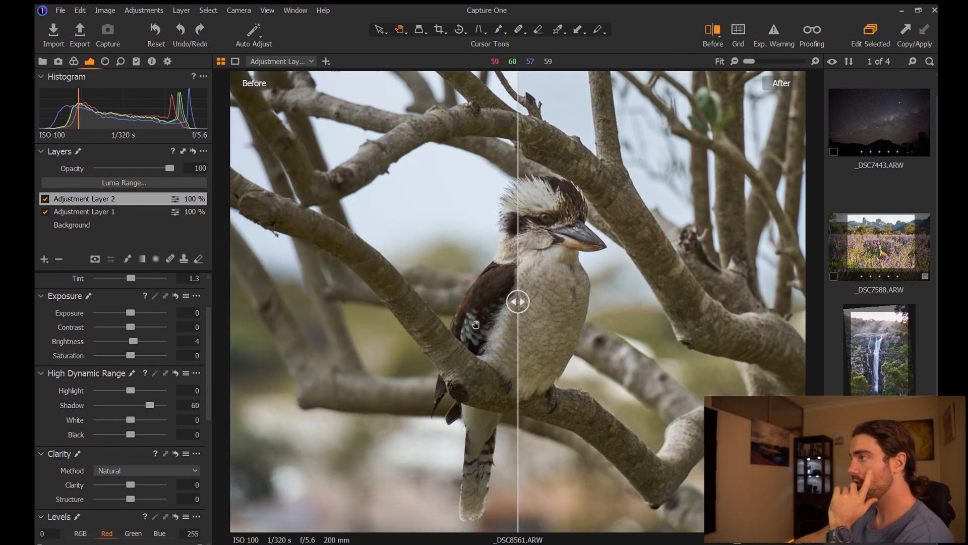
drag(511, 307, 208, 355)
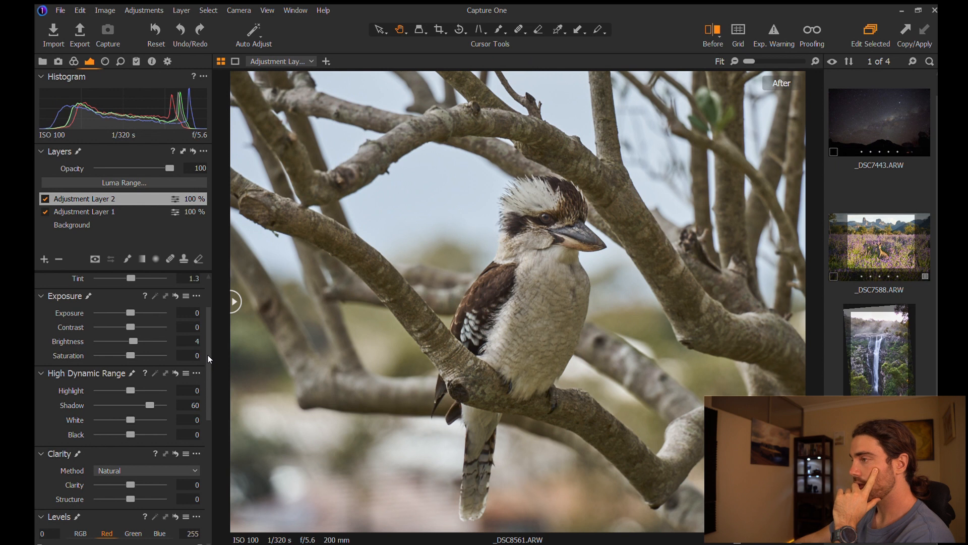
click(712, 30)
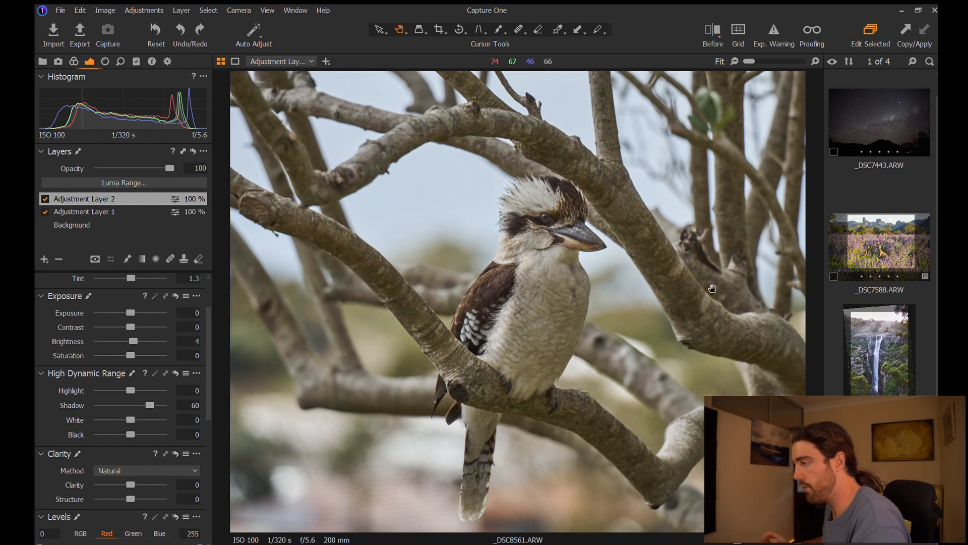